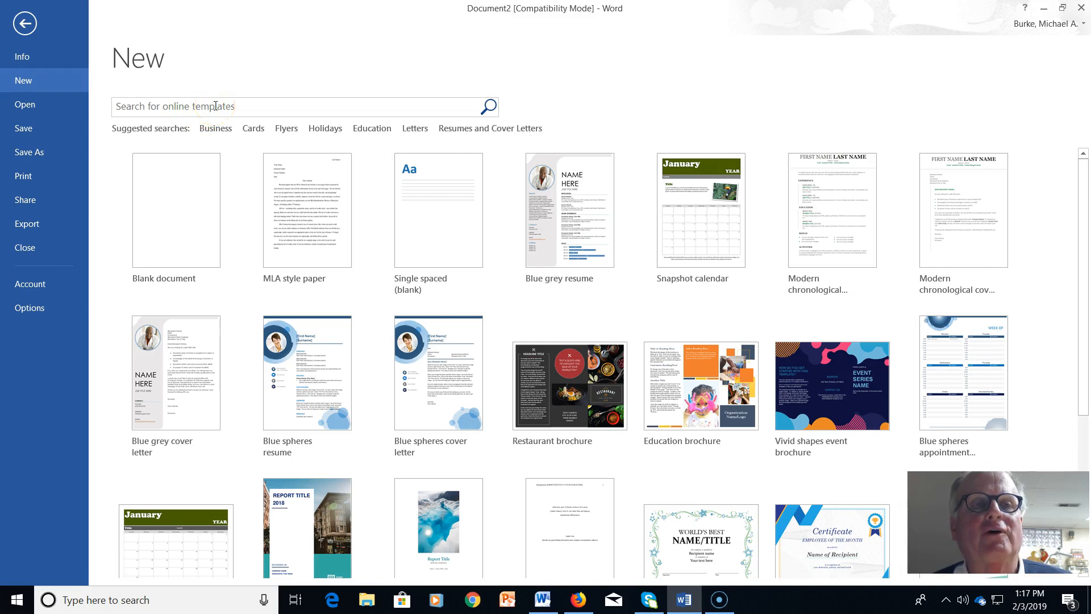
Create a new document from the 'MLA style paper' template found by searching online templates for 'MLA'
left_click(214, 107)
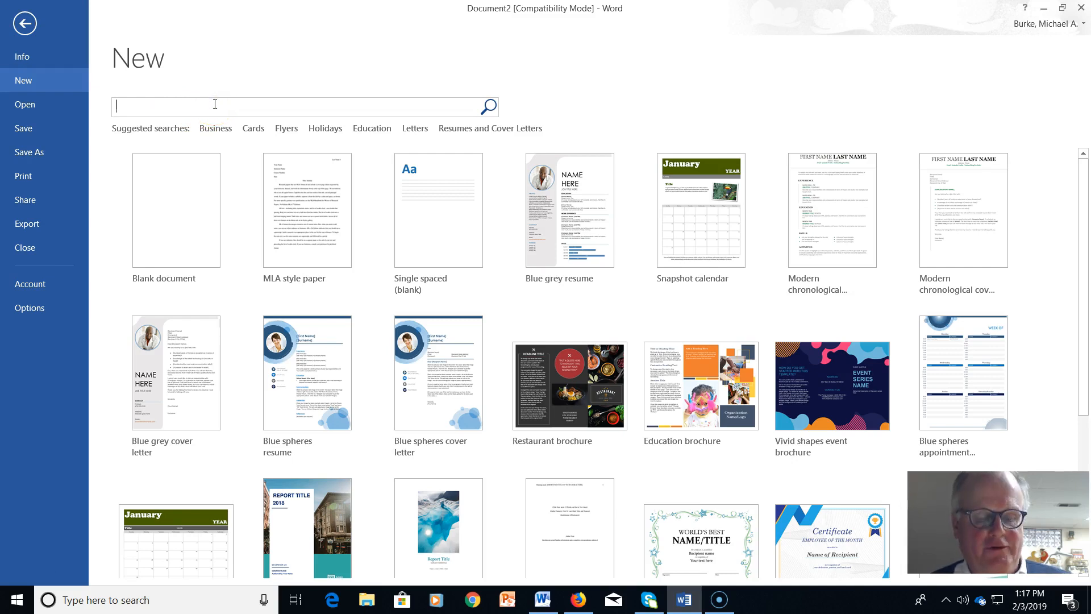
type("MLA")
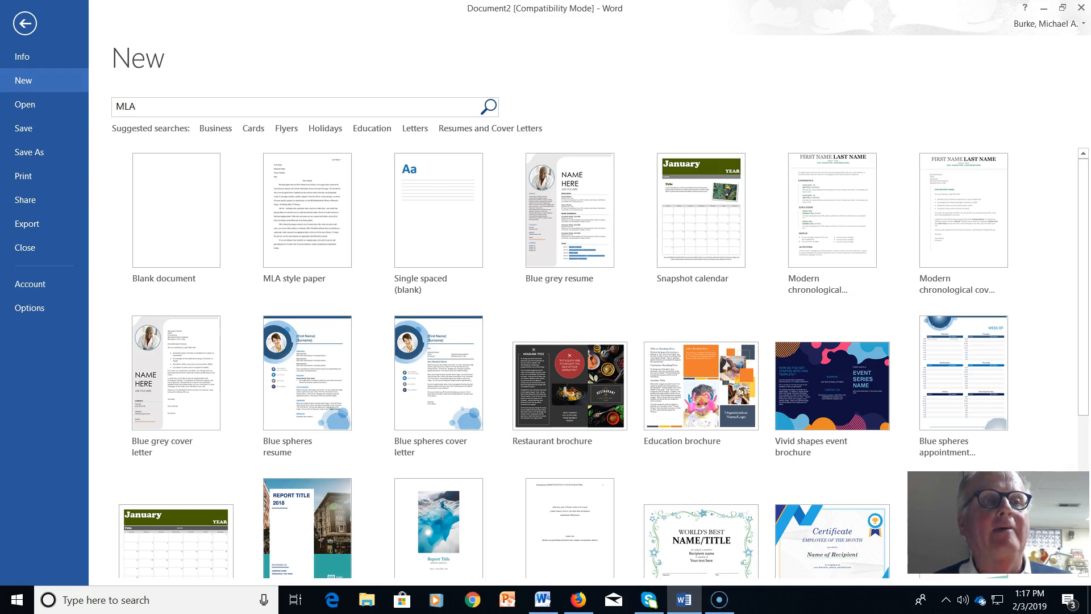
left_click(489, 107)
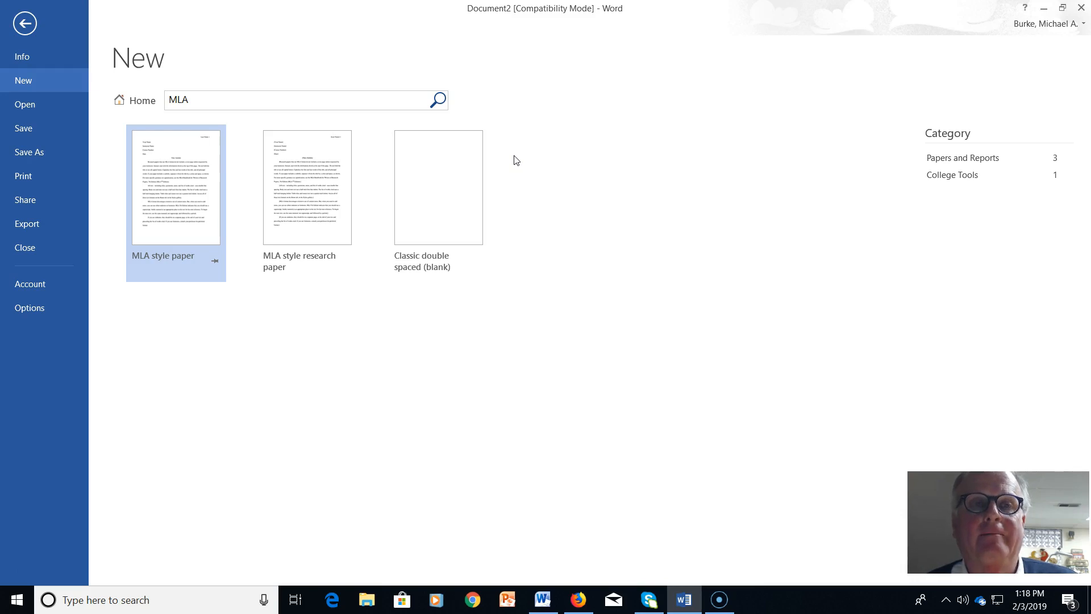
left_click(192, 197)
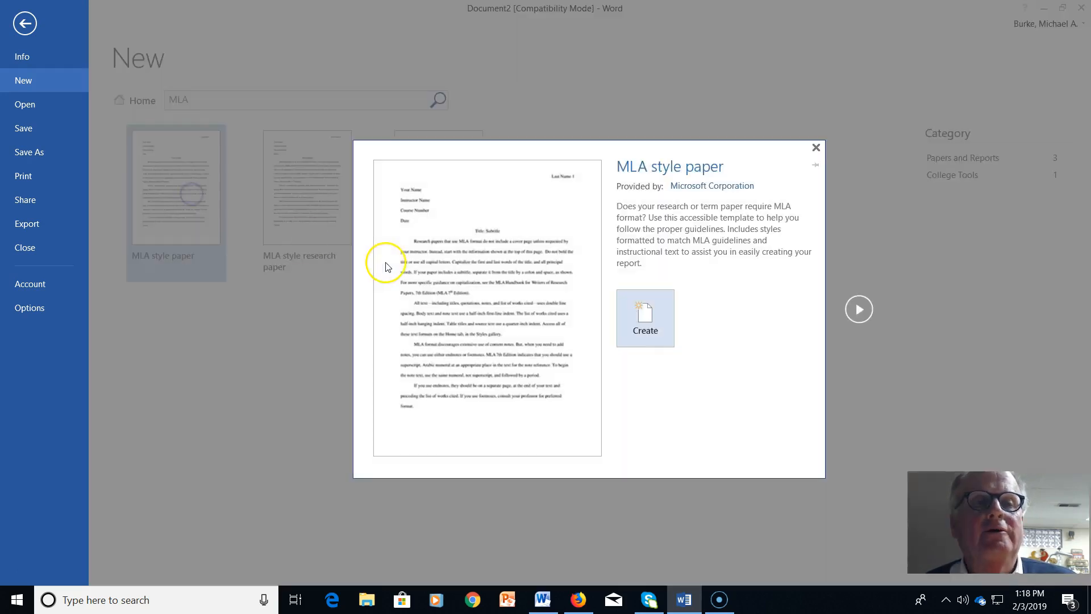
left_click(631, 309)
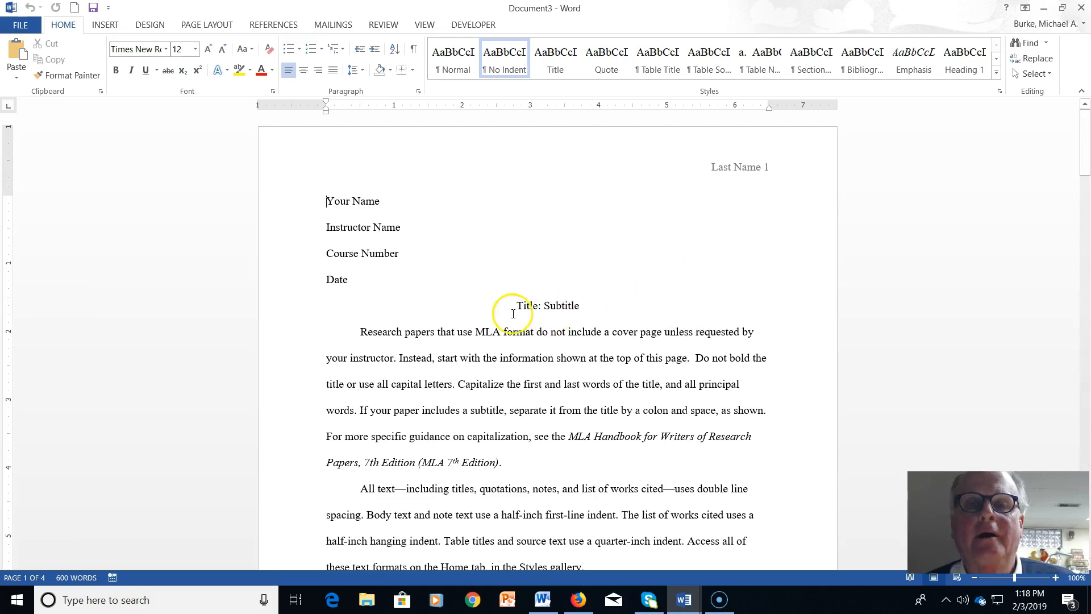
Delete the template's sample body text, quote and table, keeping only the heading lines and title line
left_click_drag(360, 334, 421, 418)
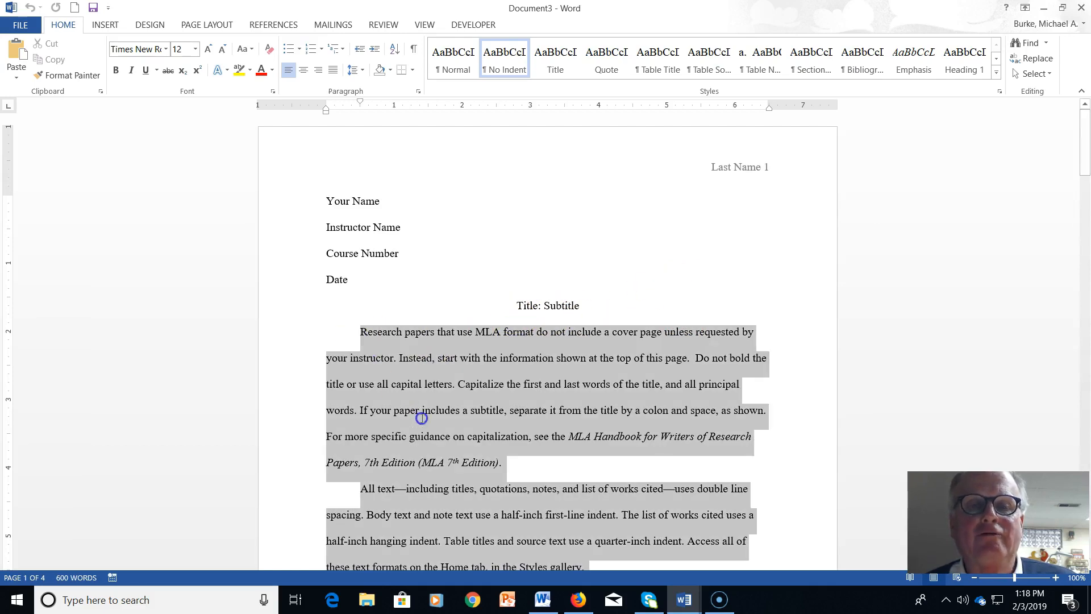
key("Delete")
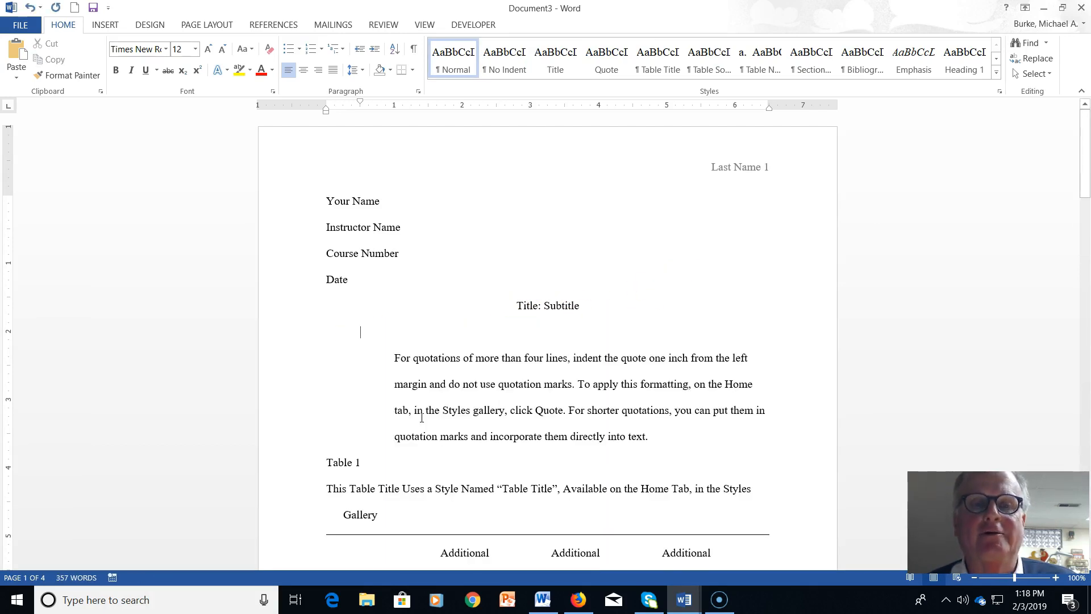
left_click_drag(383, 358, 619, 598)
key("Delete")
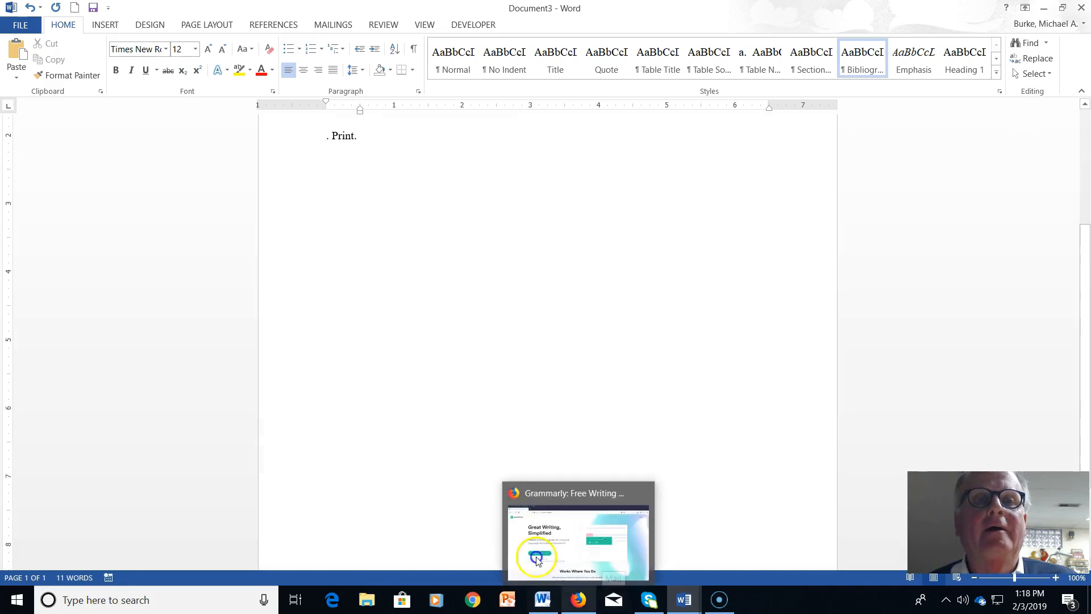
left_click_drag(372, 134, 295, 141)
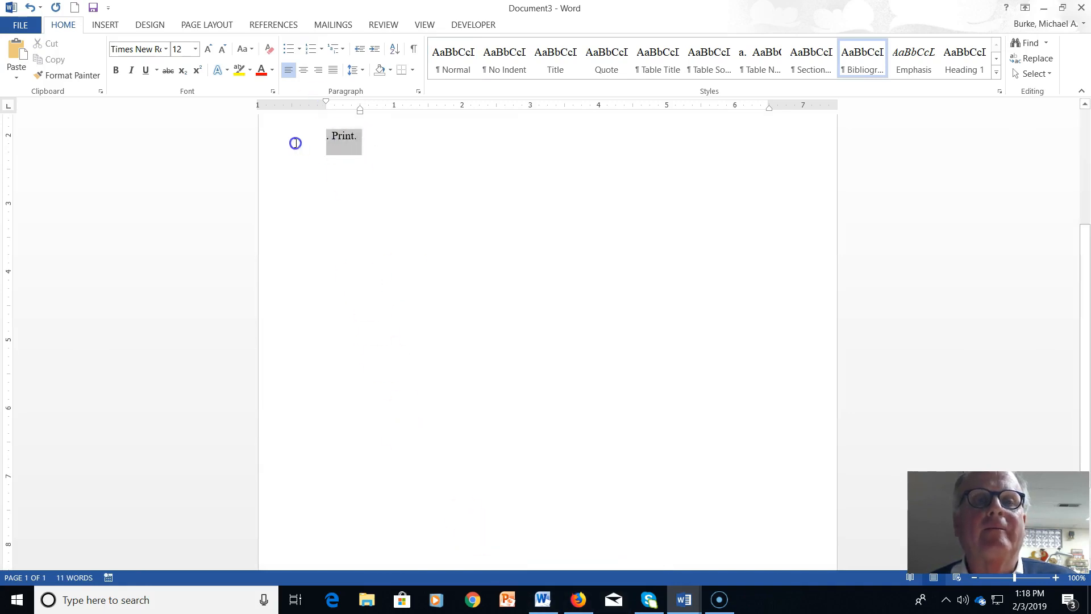
type("Title: Subtitle")
scroll(449, 153, "up", 3)
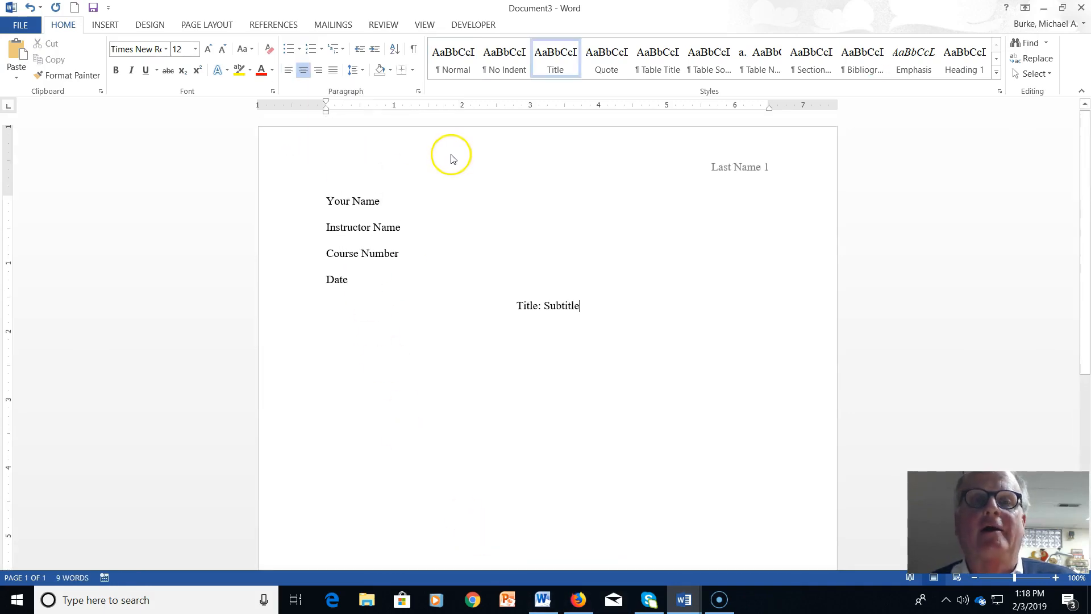
right_click(749, 166)
Overwrite 'Last Name' in the page header with the author's surname, then close header editing
left_click(773, 177)
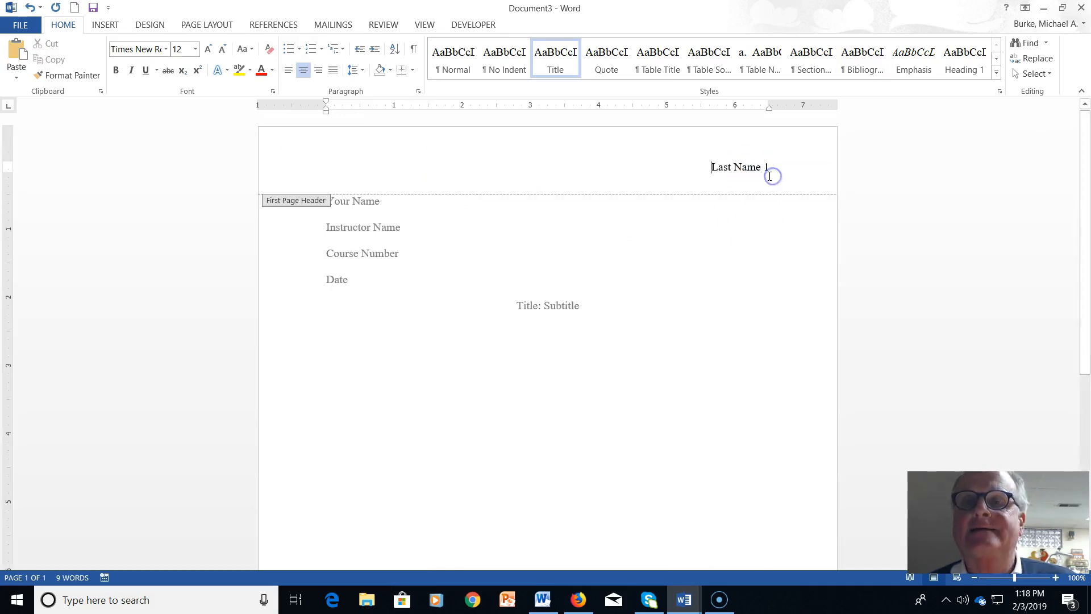
left_click(739, 169)
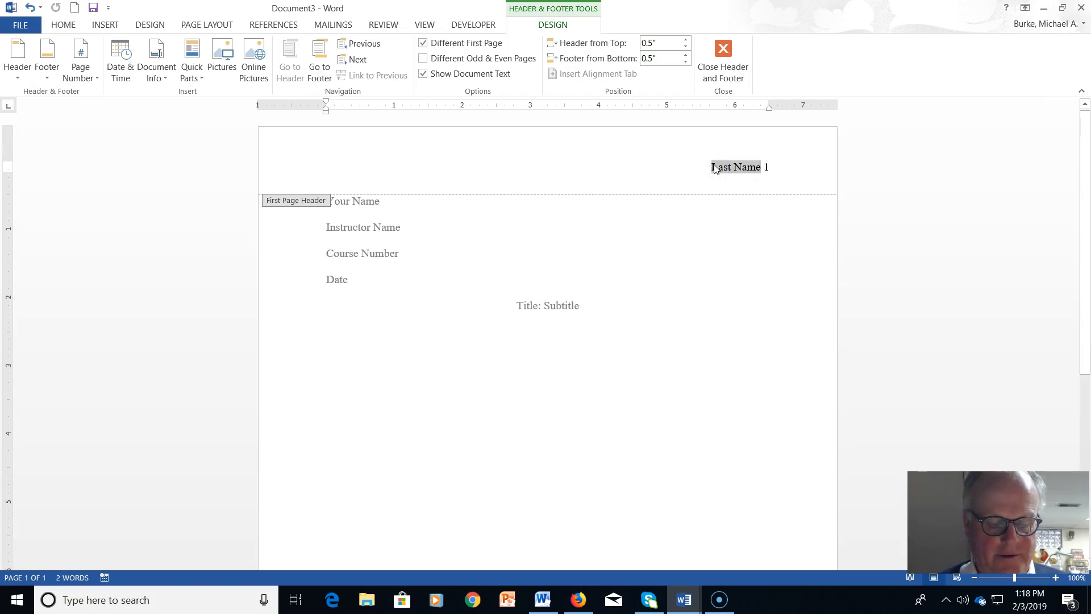
type("Burke")
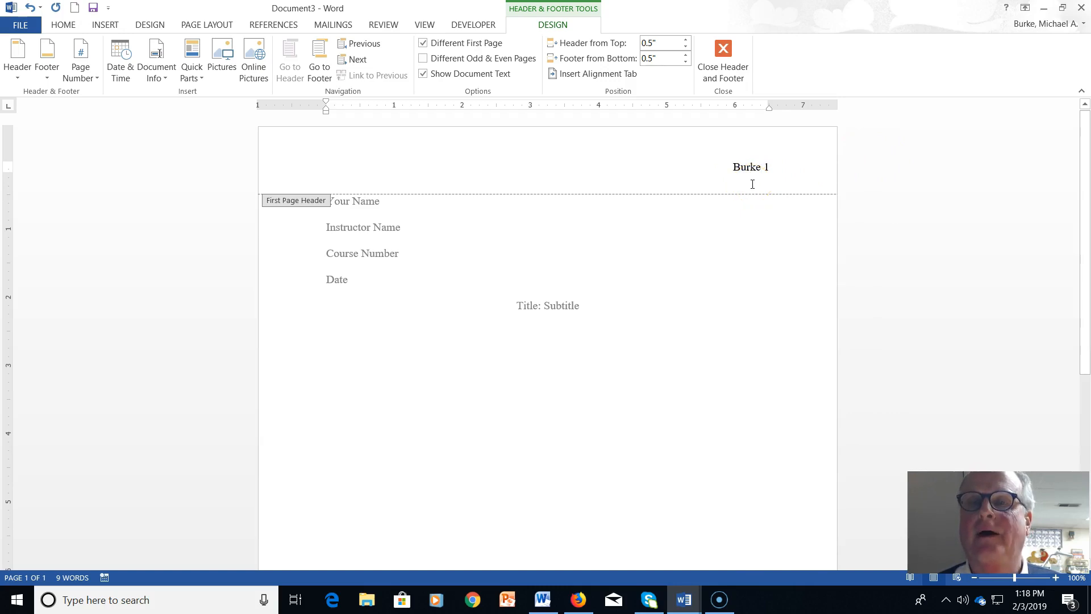
left_click(723, 57)
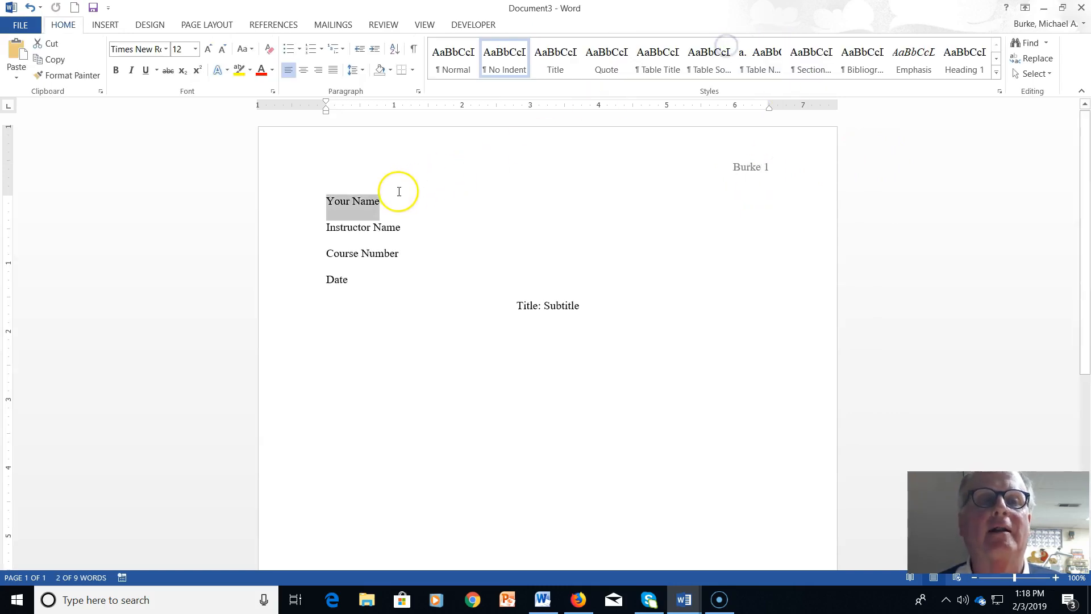
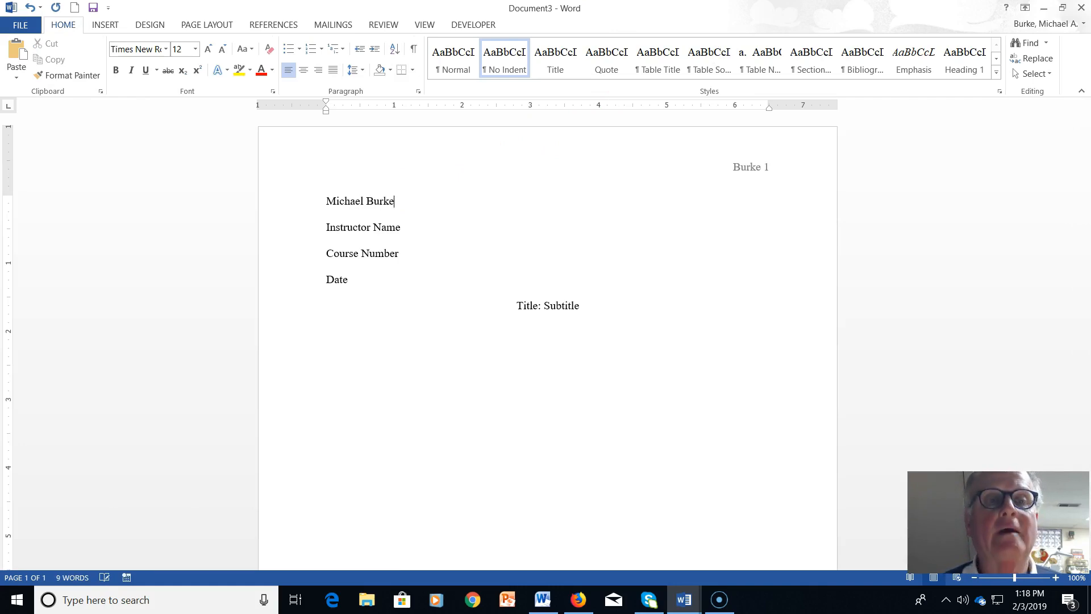
Fill in the student's name, the instructor's name and the course number ENG 101 675
left_click(378, 229)
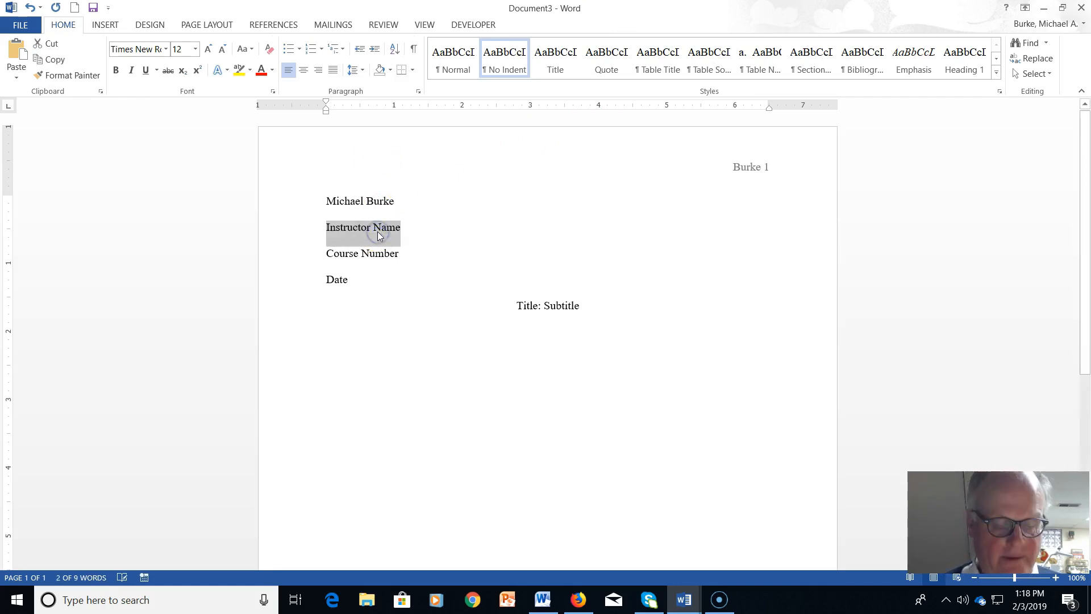
type("Mr. Burke")
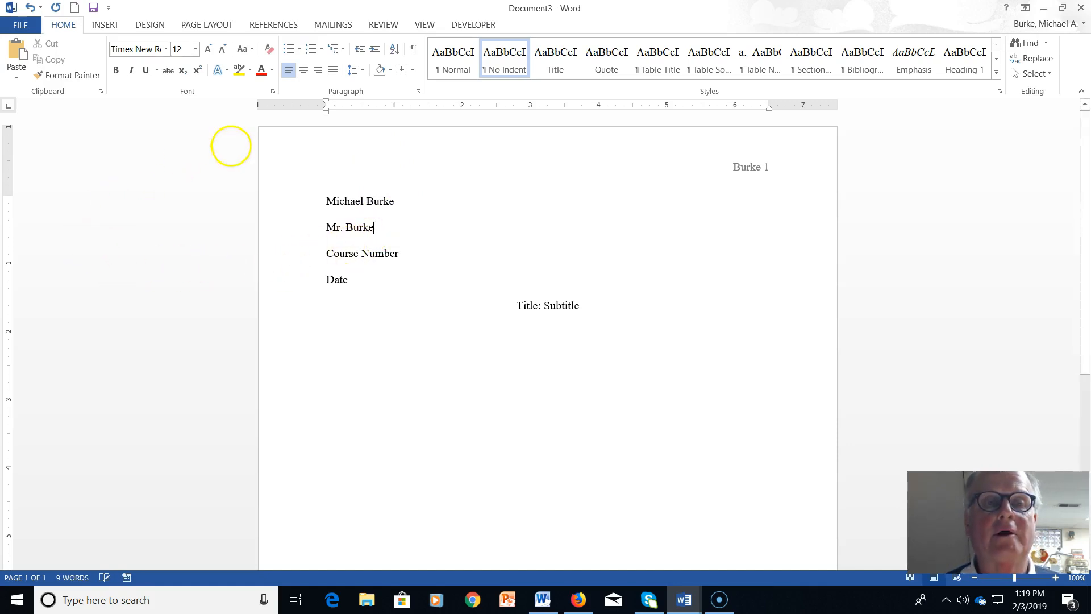
left_click(360, 251)
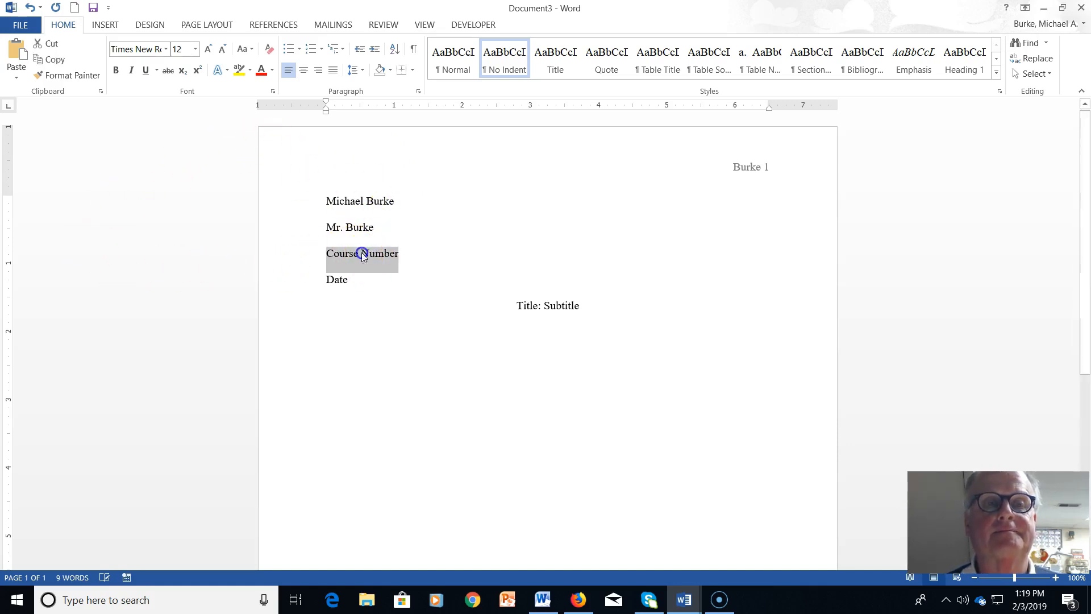
type("ENG")
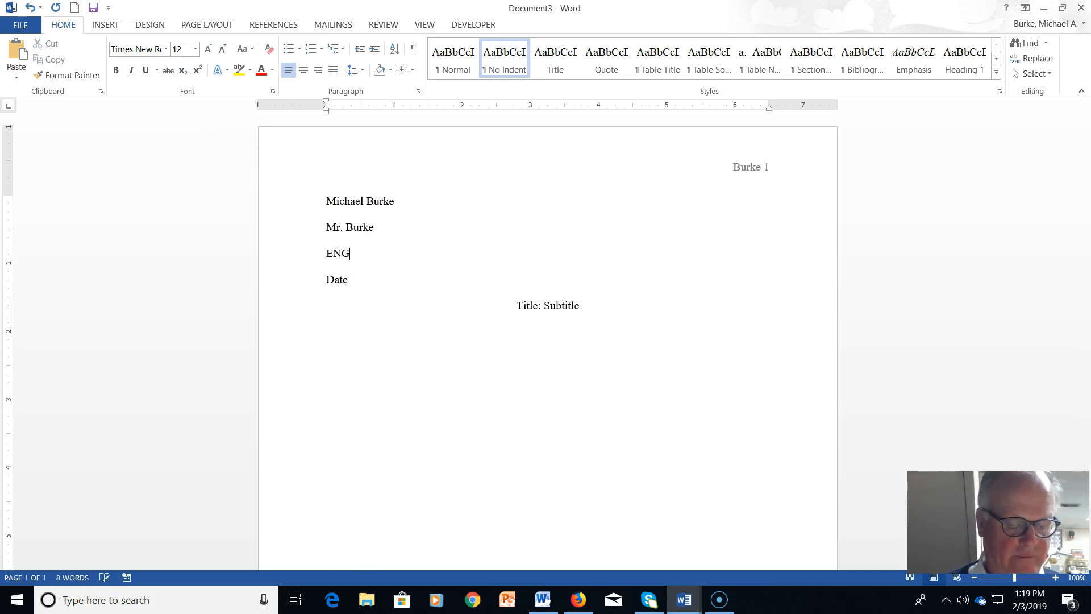
type(" 101 675")
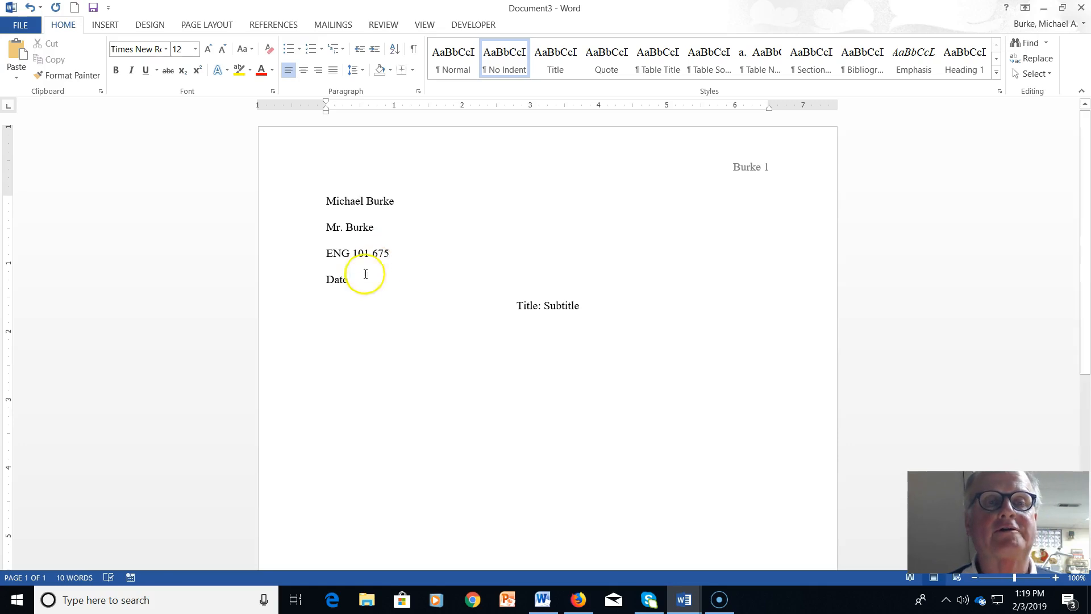
Enter the date 3 February 2019 in the date line
left_click(352, 283)
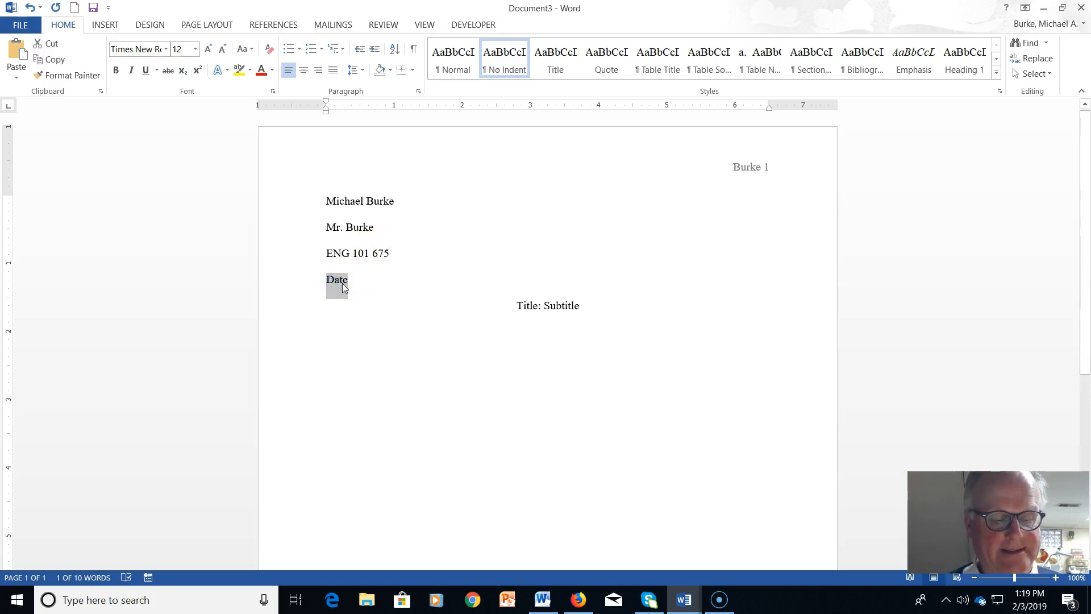
type("3")
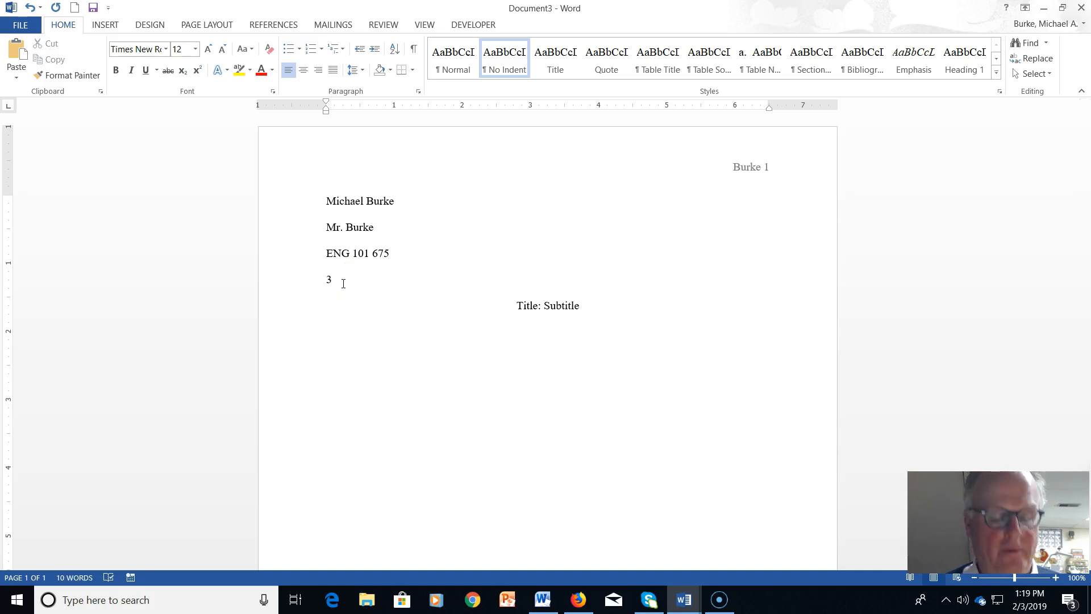
type(" Febr")
key("Return")
type("2019")
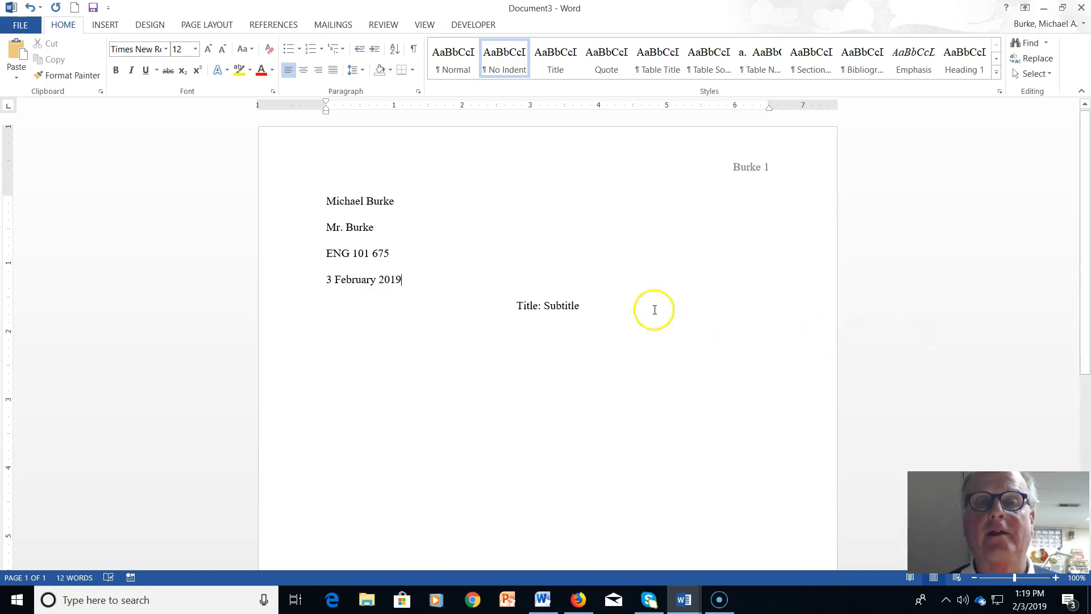
double_click(548, 305)
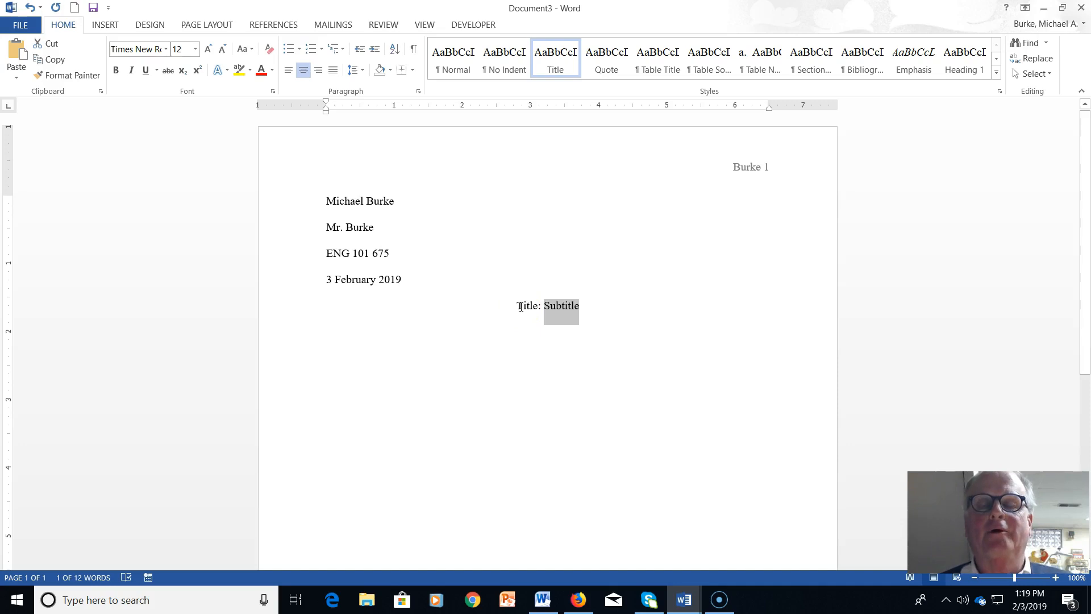
Replace 'Title: Subtitle' with 'Track Meet Observations' and begin a new body paragraph below it
left_click_drag(520, 307, 578, 312)
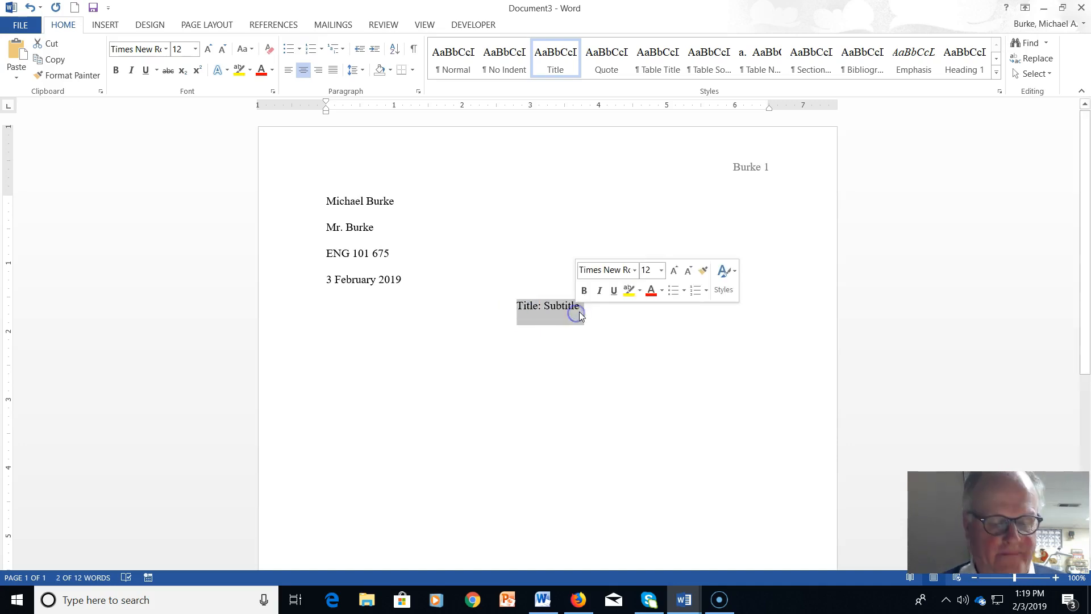
type("Track Me")
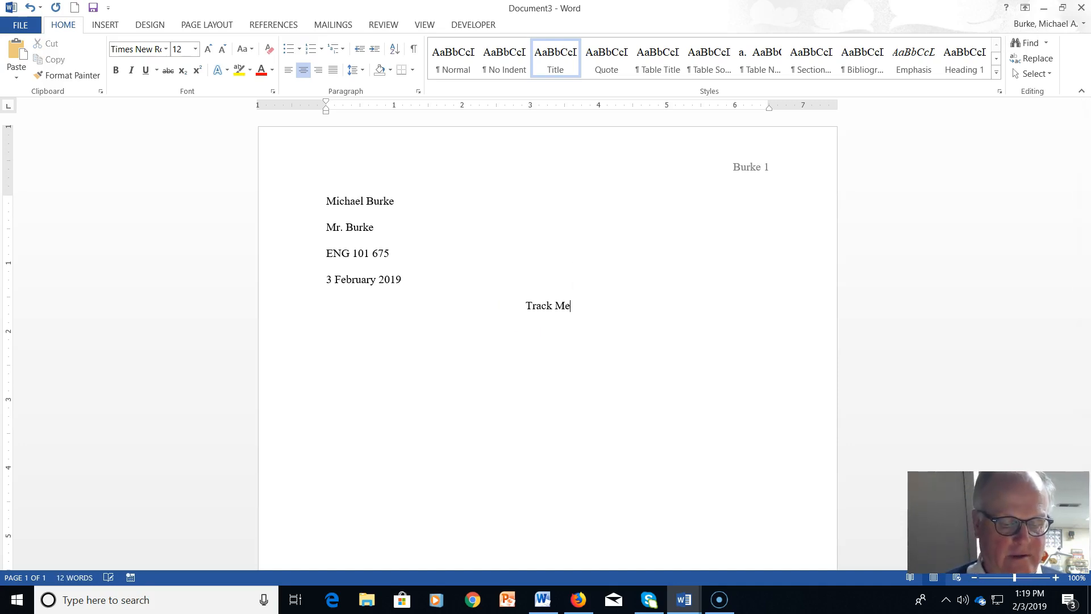
type("et Observat")
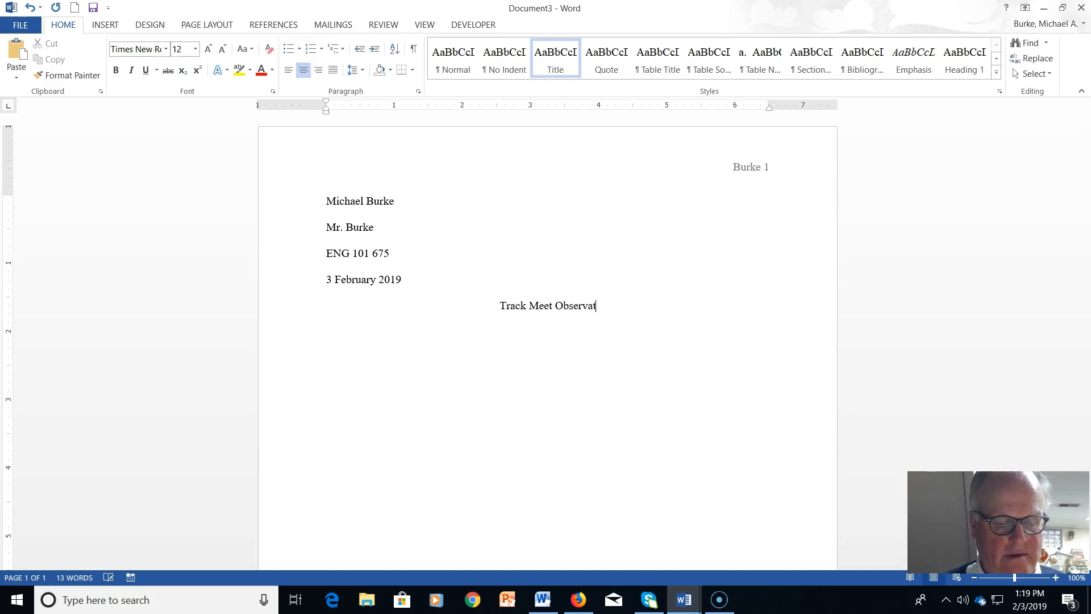
type("ions")
key("Return")
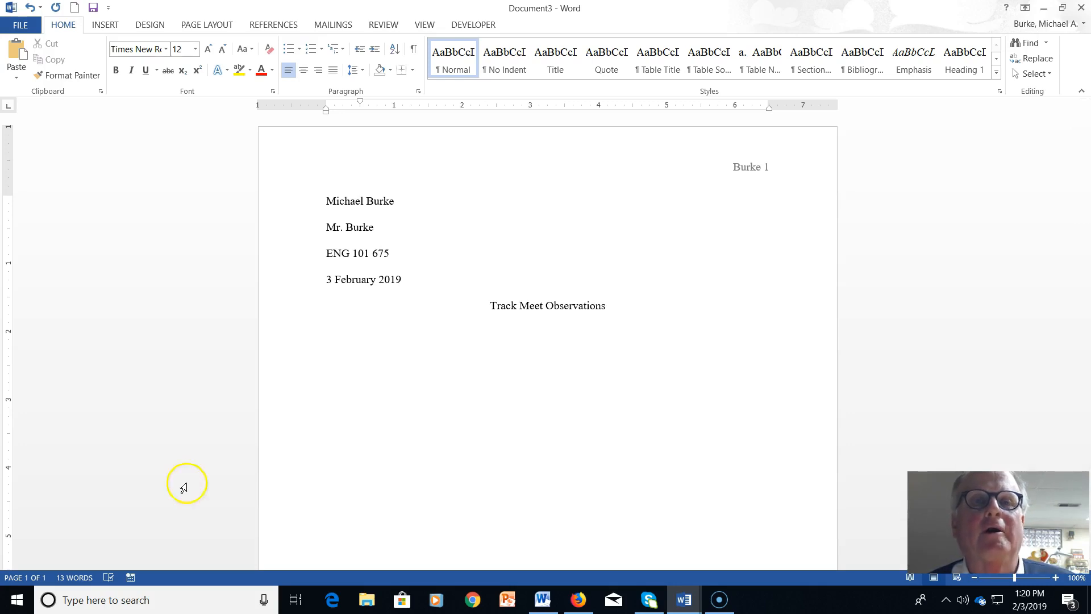
Set the Proofing Writing Style option to Grammar & Style and apply the setting
left_click(27, 28)
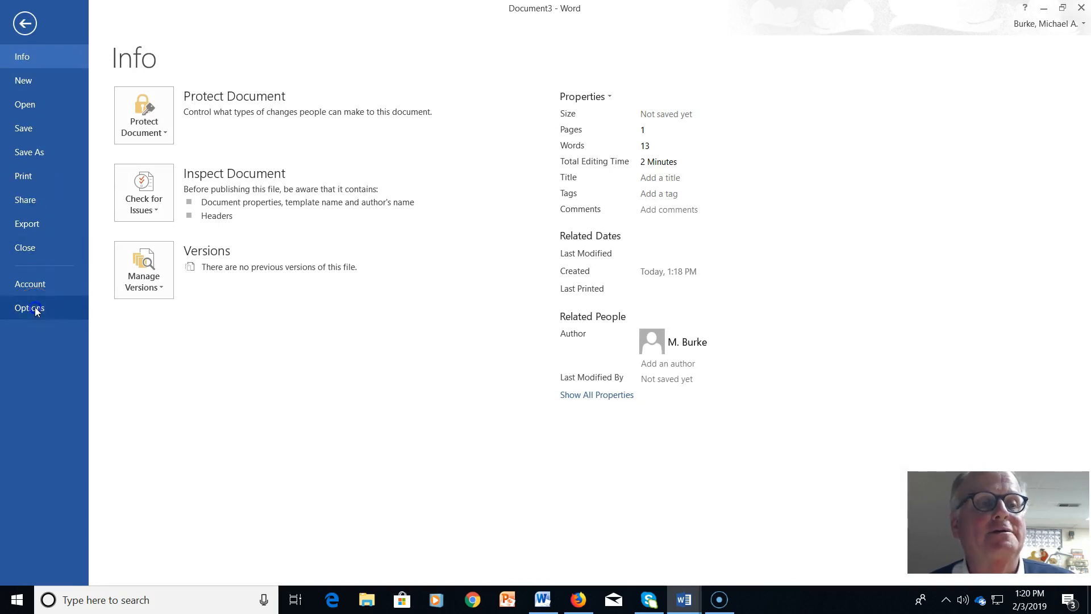
left_click(36, 308)
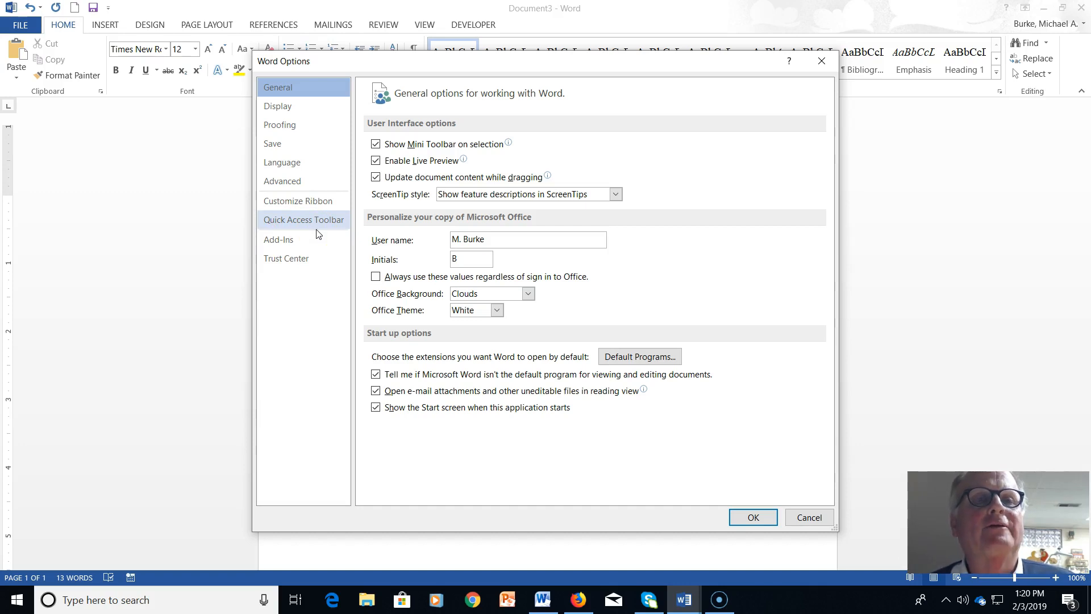
left_click(308, 130)
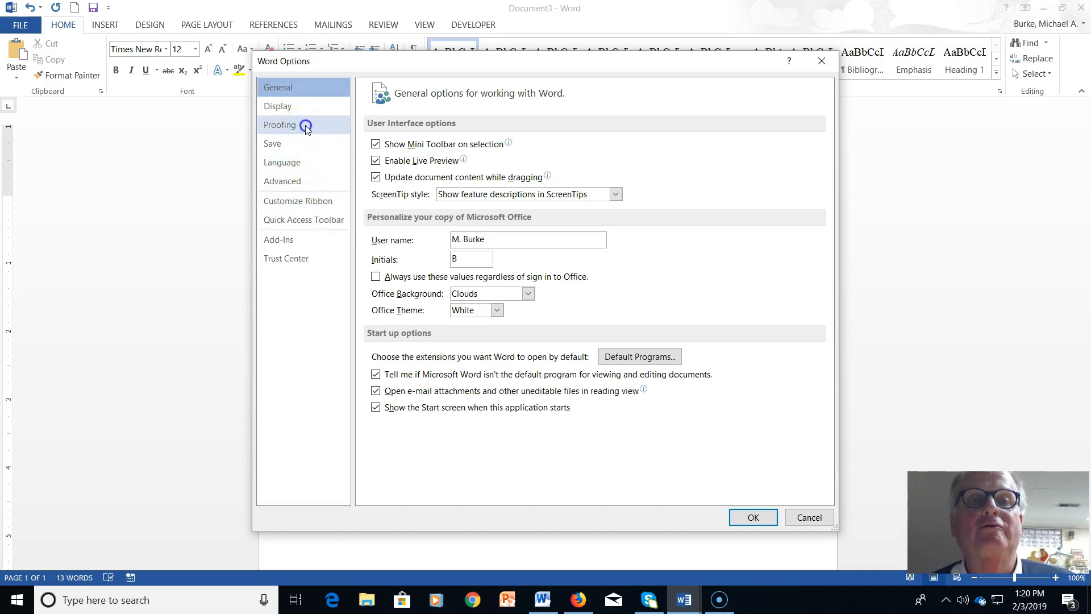
left_click(306, 127)
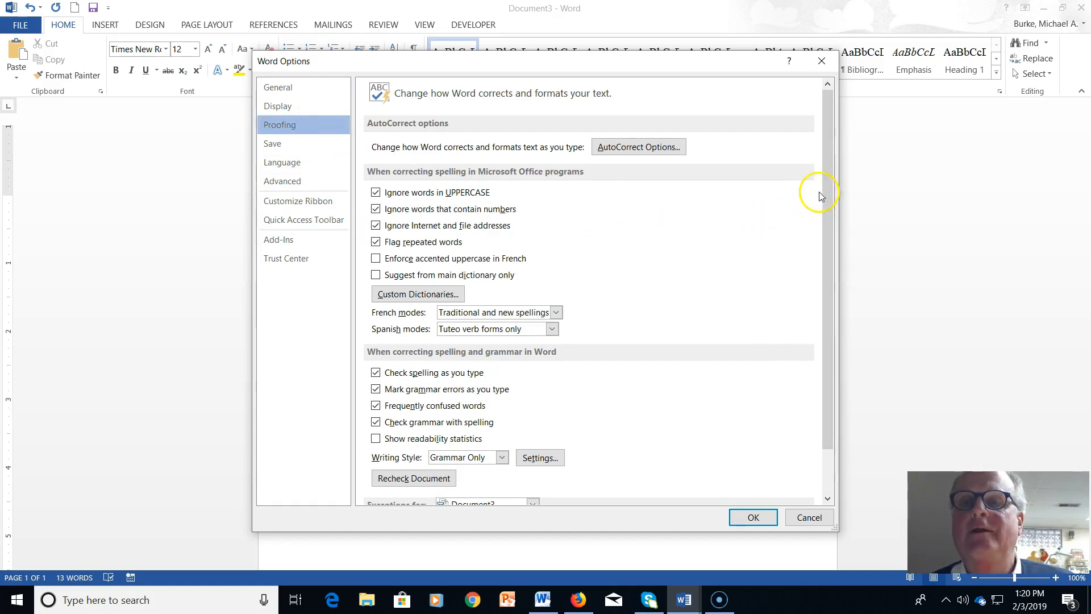
left_click_drag(830, 193, 833, 270)
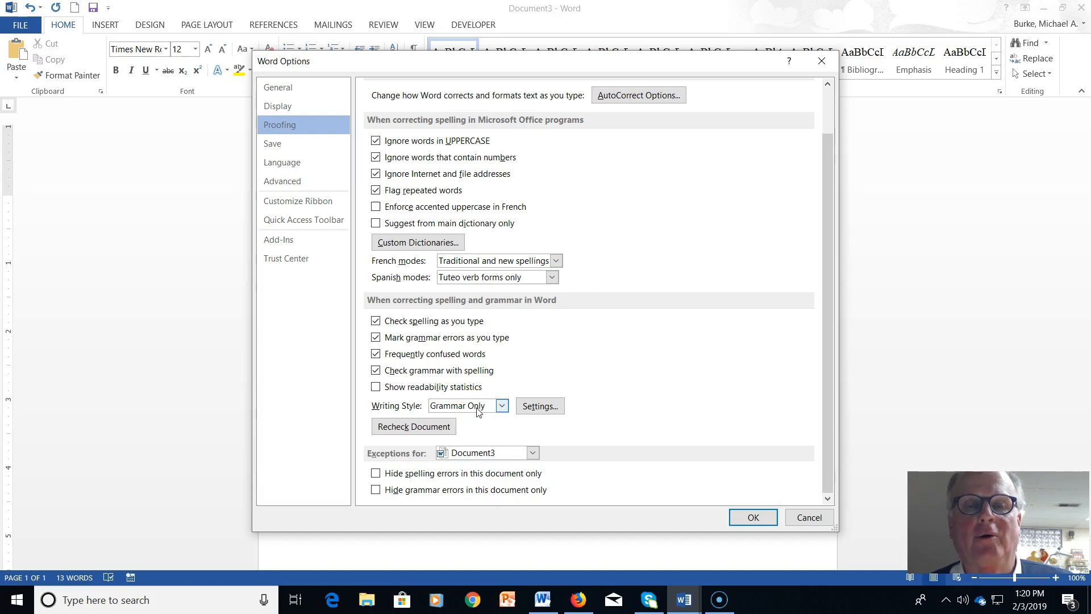
left_click(504, 407)
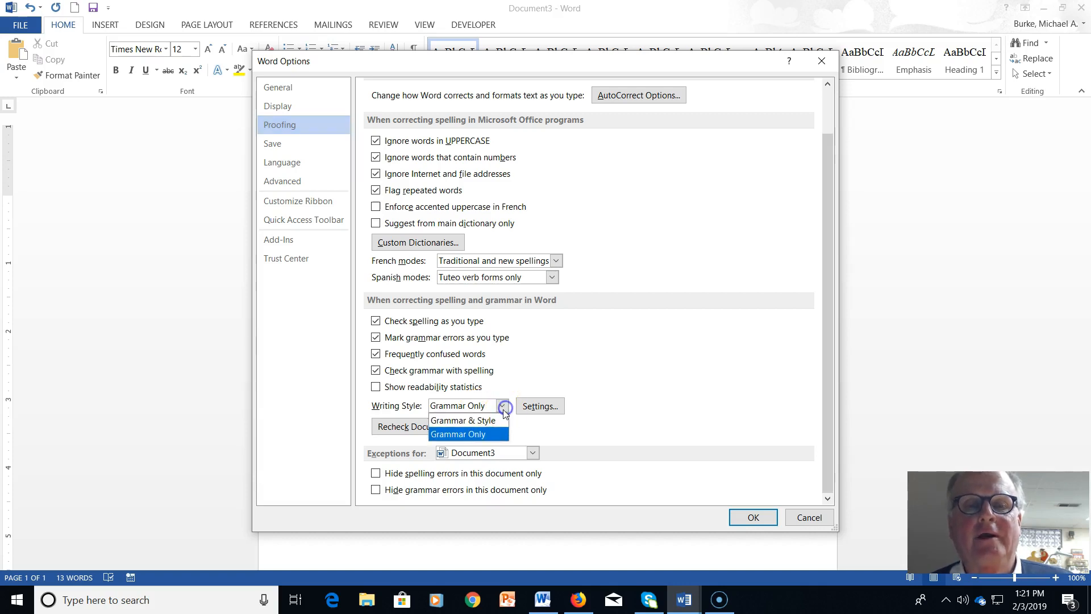
left_click(500, 421)
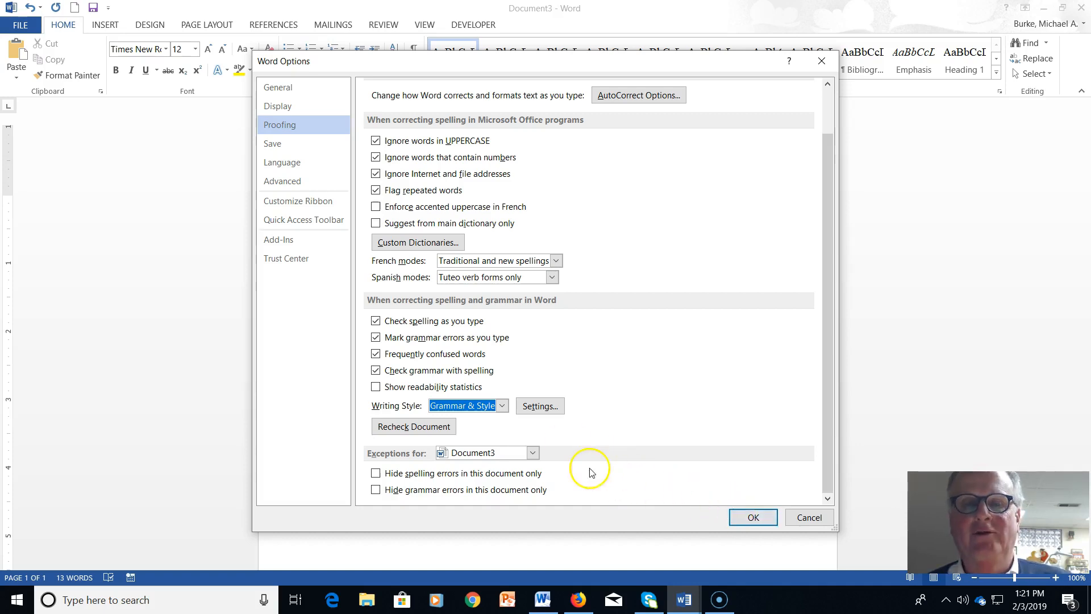
left_click(502, 406)
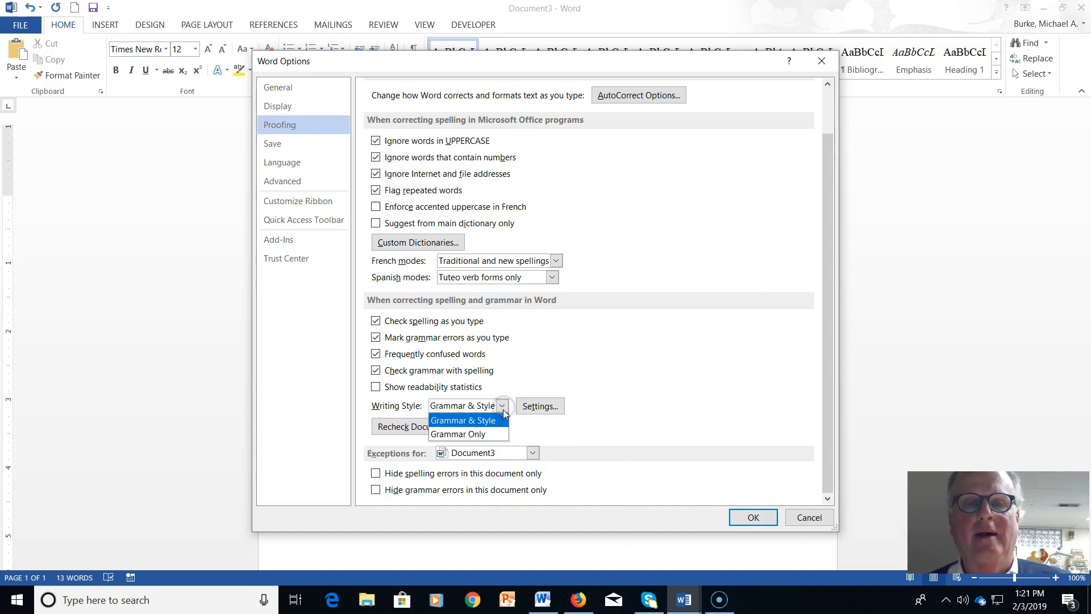
left_click(498, 420)
left_click(754, 517)
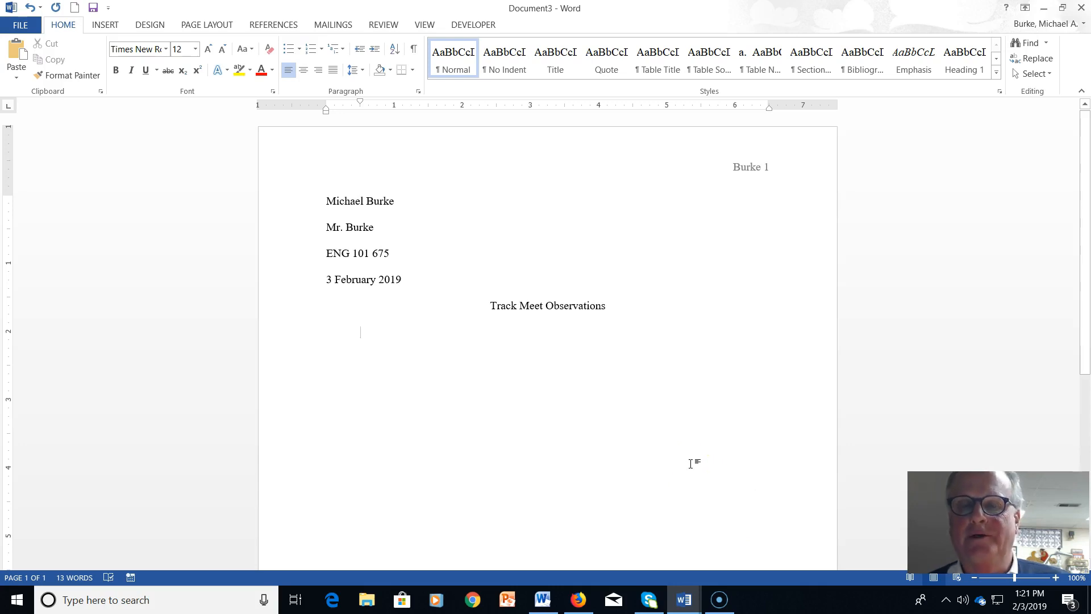
Switch to the Document2 essay window and open its file info view
mouse_move(684, 594)
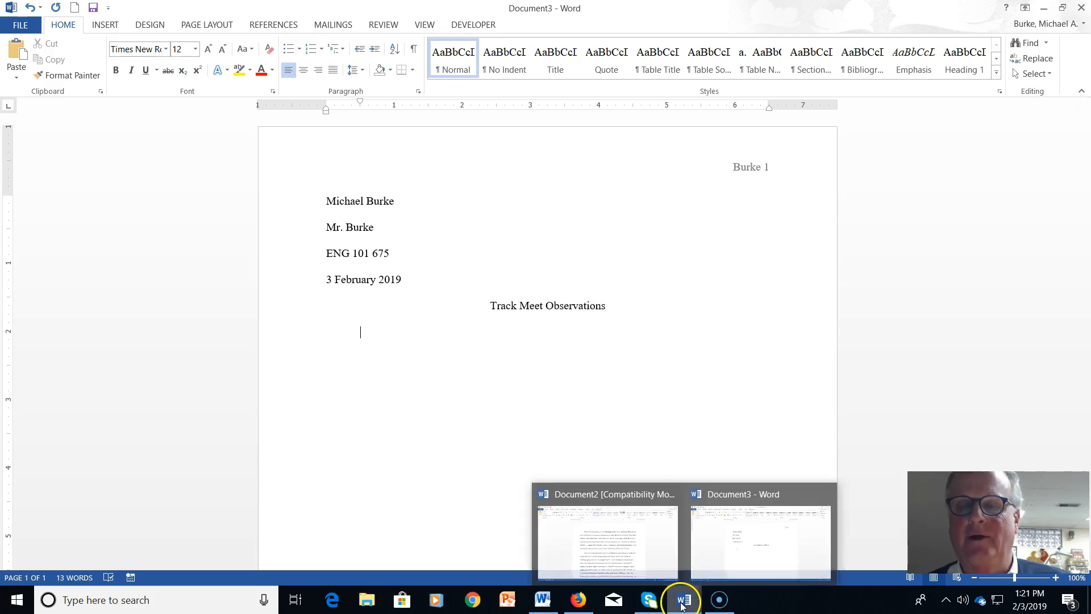
left_click(651, 554)
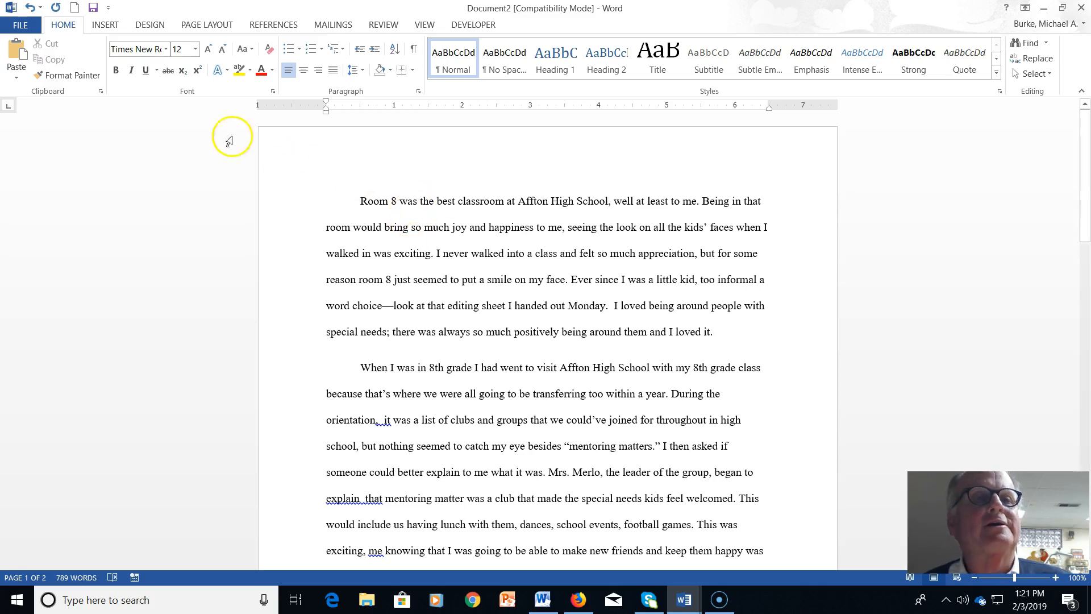
left_click(33, 33)
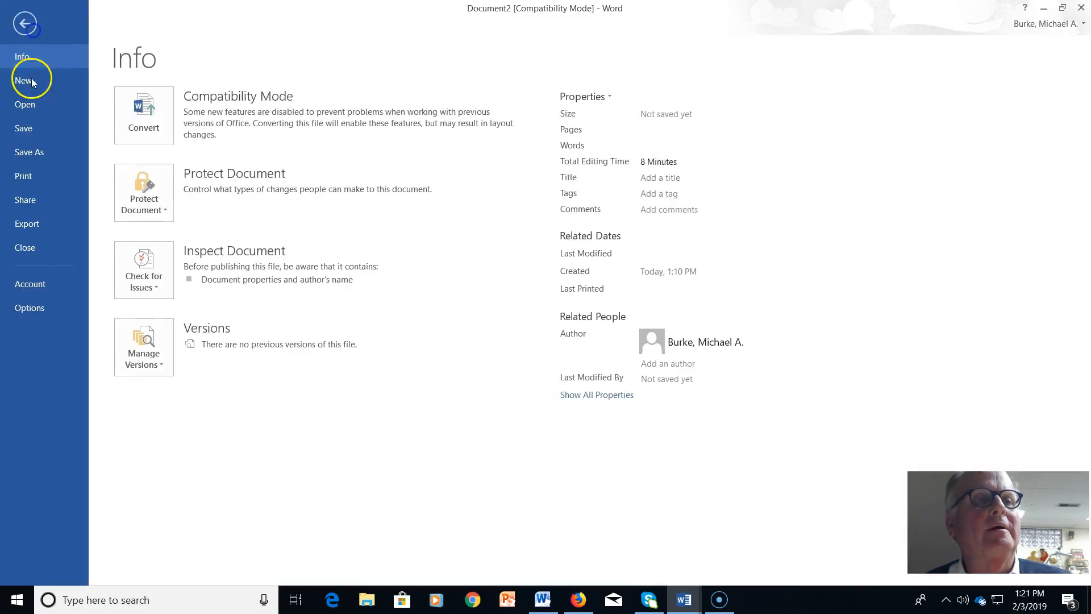
Set Writing Style to Grammar Only and recheck the entire document, confirming the checker reset
left_click(32, 308)
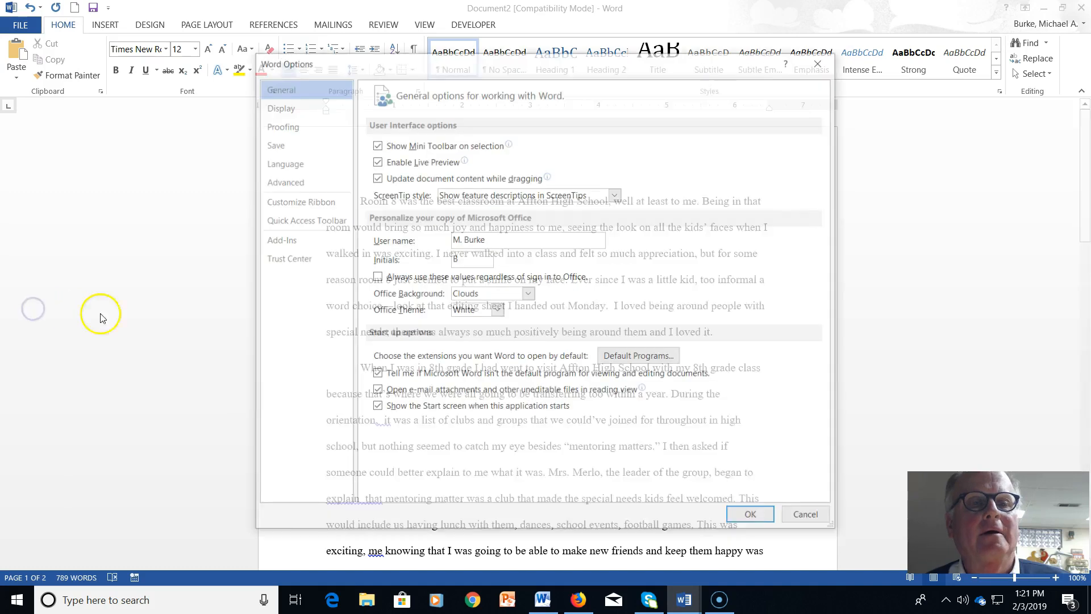
left_click(288, 127)
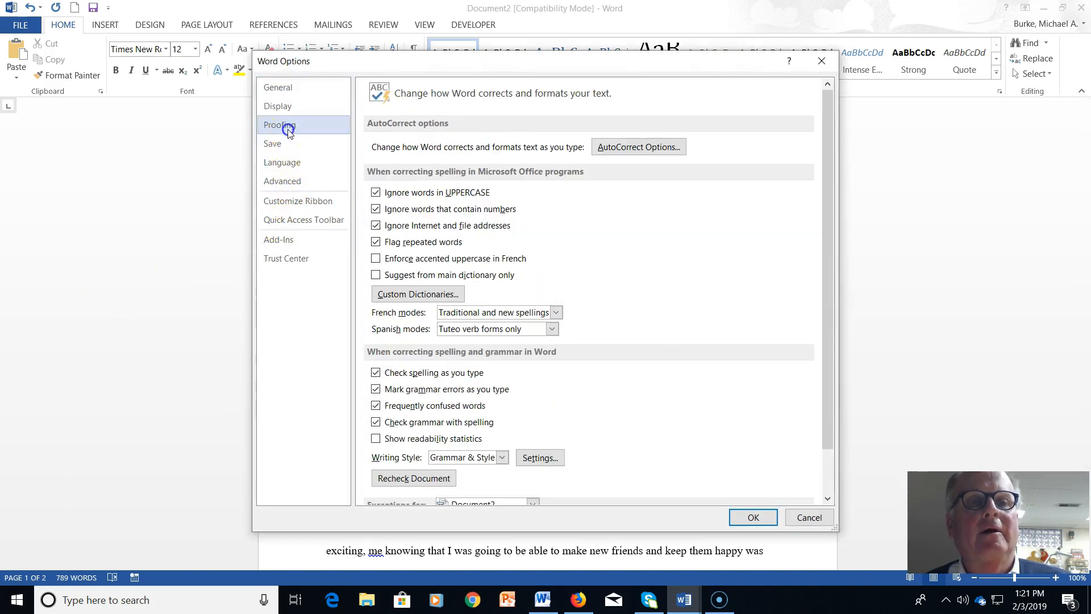
left_click(500, 457)
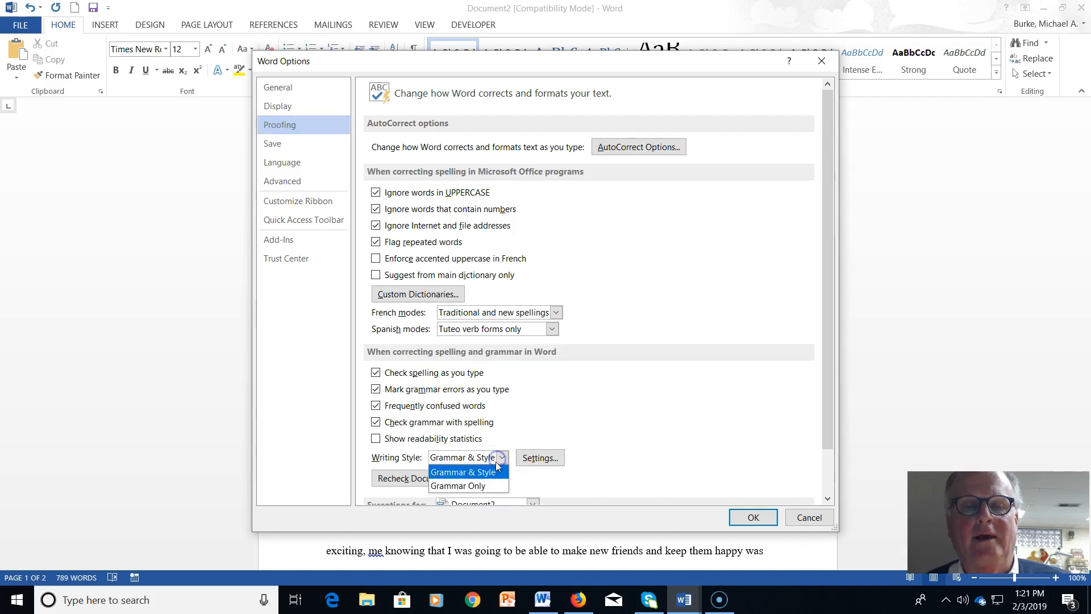
left_click(483, 486)
left_click(420, 478)
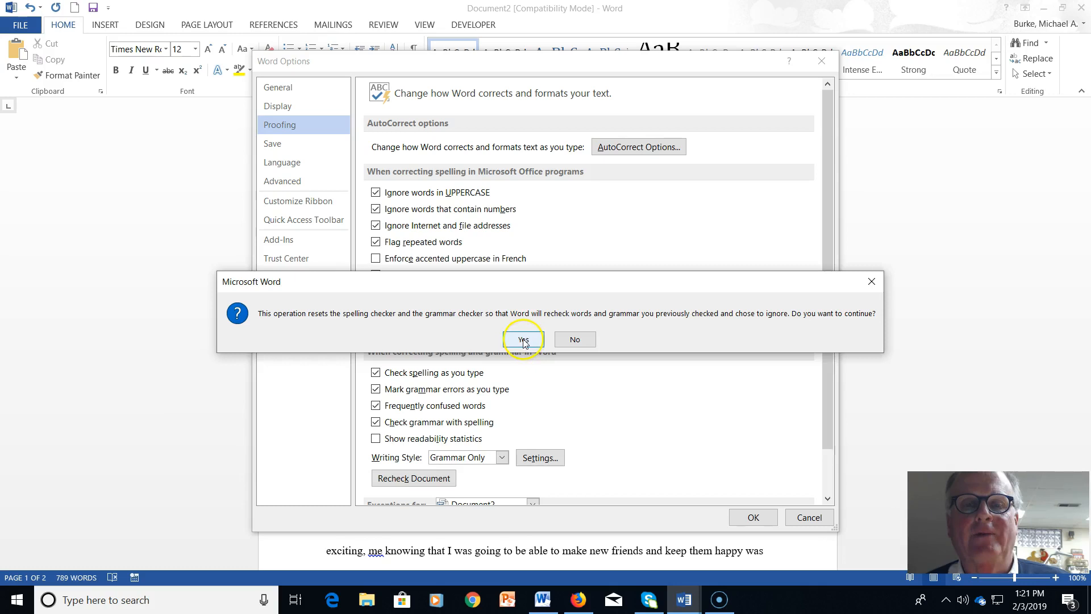
left_click(522, 339)
left_click(751, 518)
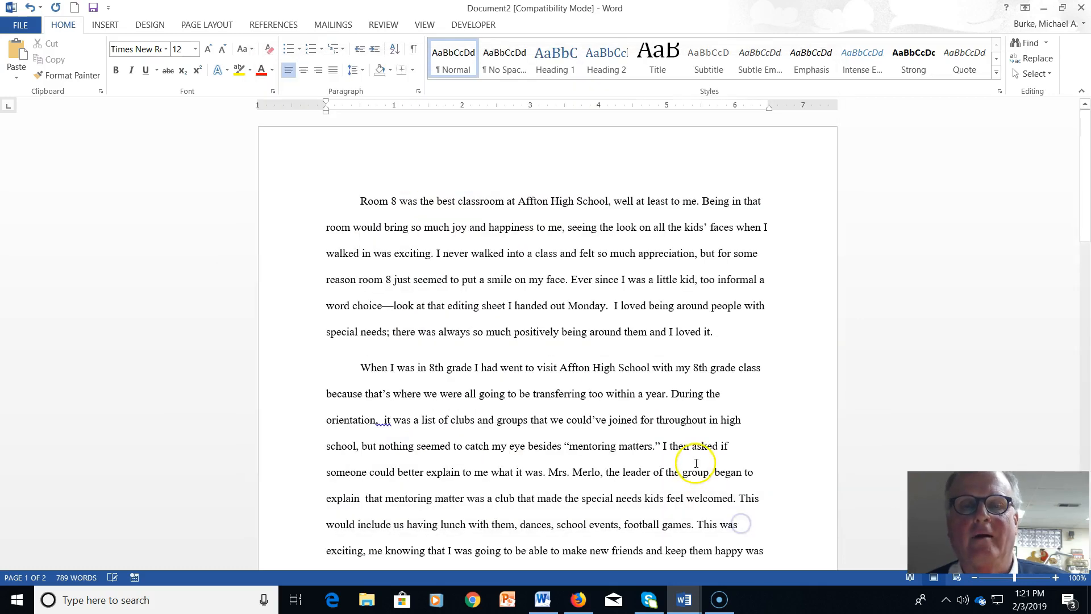
Accept the punctuation fix after 'orientation' and remove the double space in 'explain that'
scroll(715, 399, "down", 5)
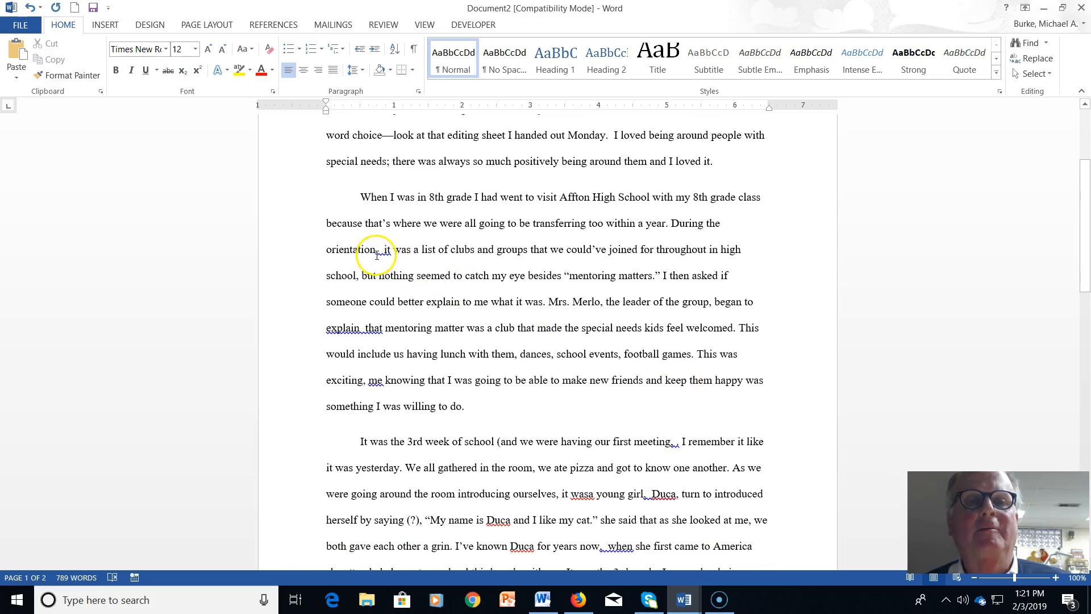
right_click(379, 254)
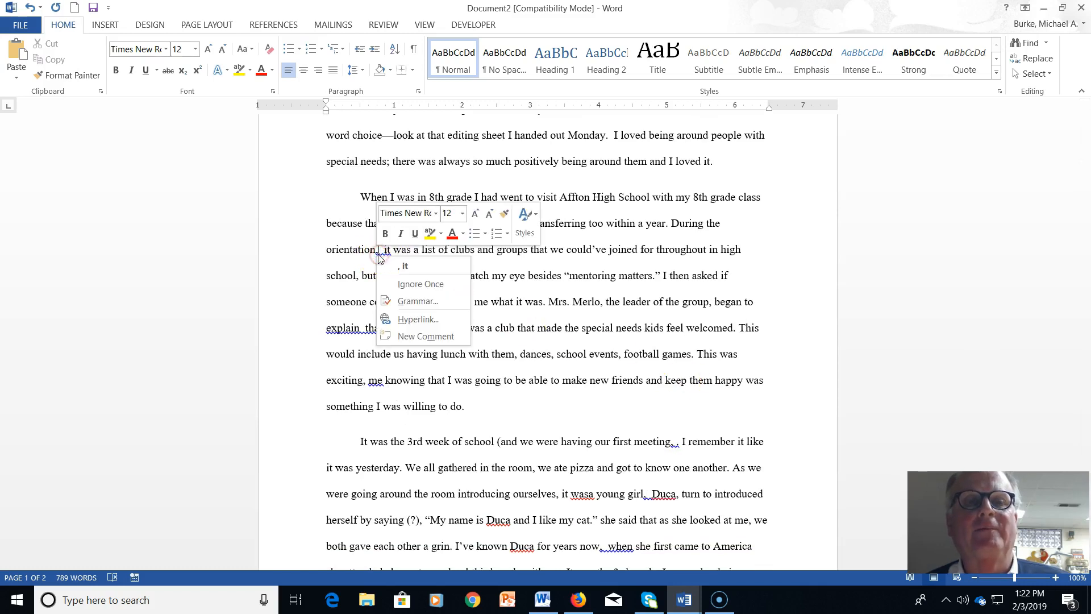
left_click(404, 266)
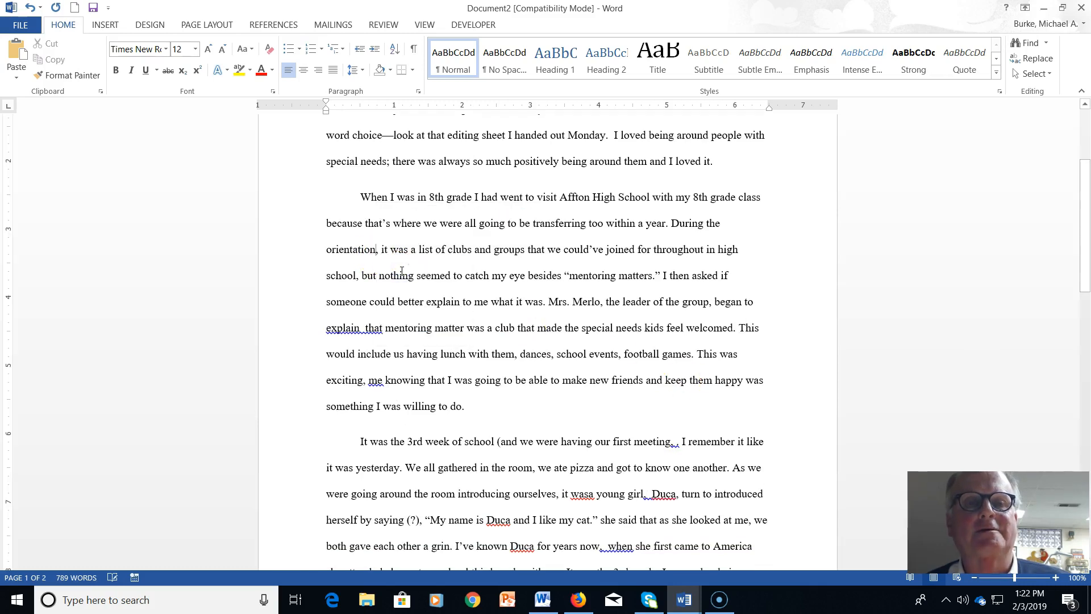
right_click(378, 332)
left_click(397, 345)
scroll(460, 352, "down", 5)
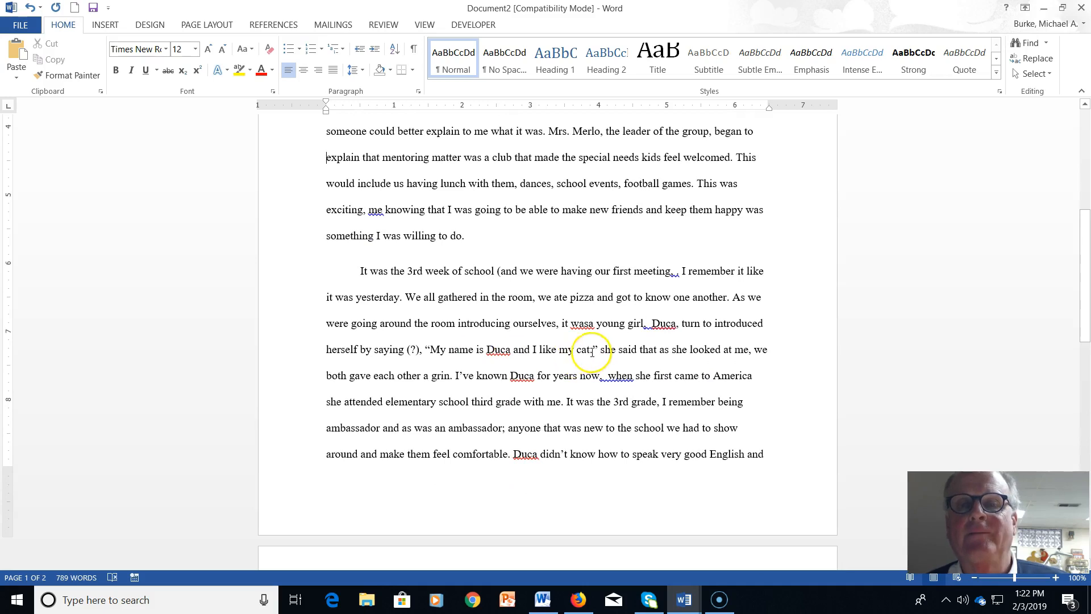
Change 'wasa' to 'was a', add the classmate's surname to the dictionary, and insert a comma before 'when'
right_click(574, 329)
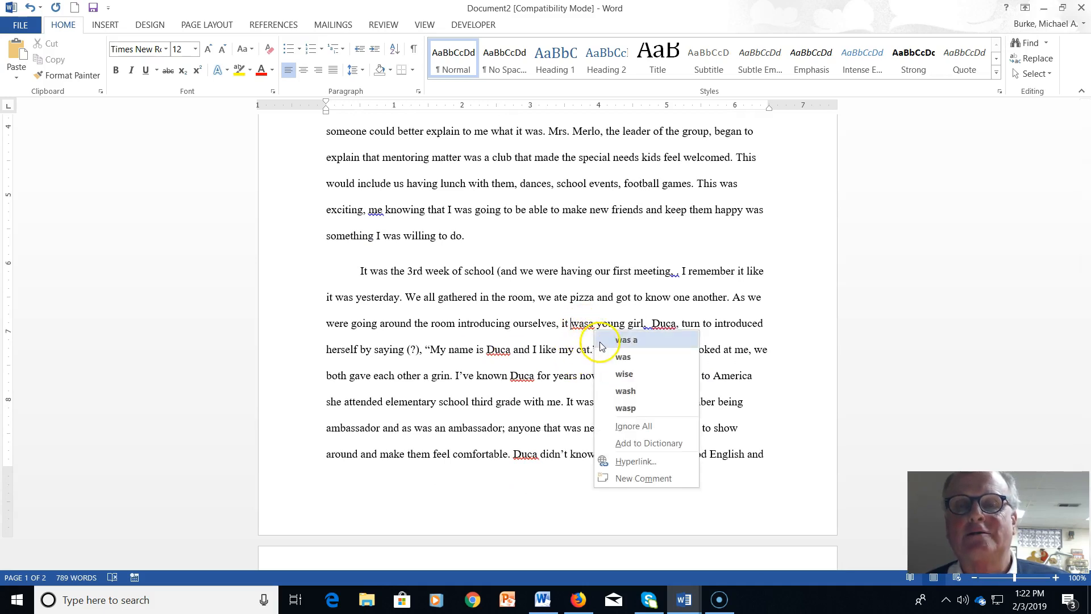
left_click(626, 340)
right_click(666, 324)
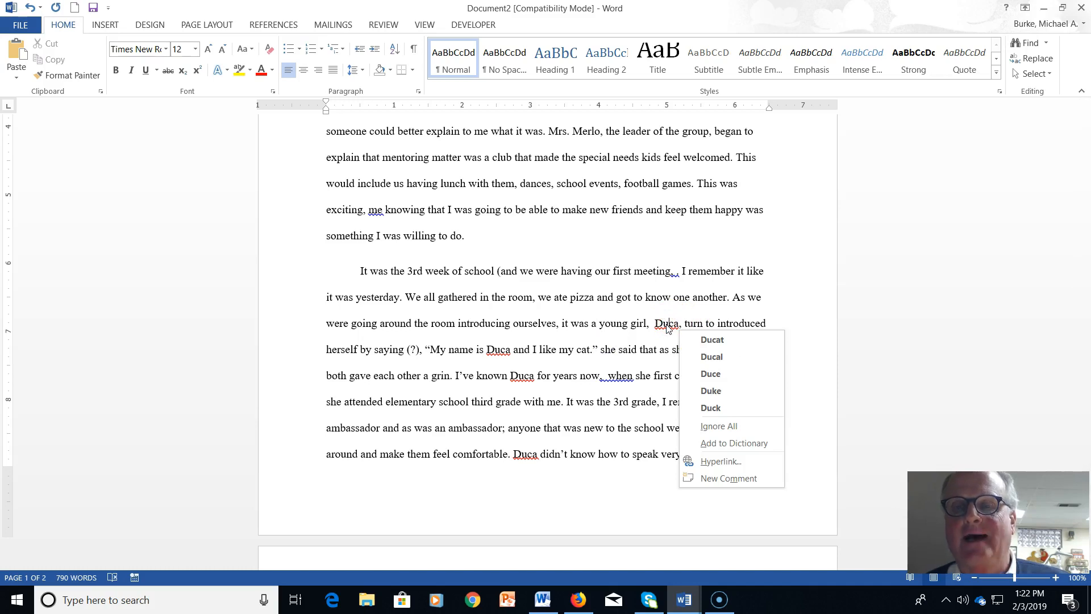
left_click(705, 443)
right_click(616, 378)
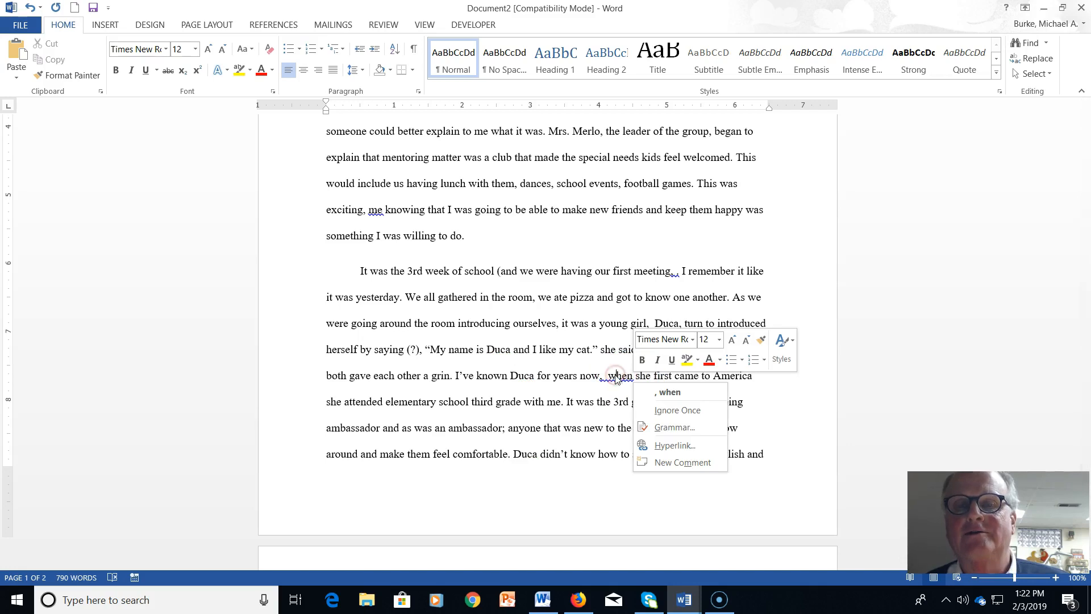
left_click(651, 391)
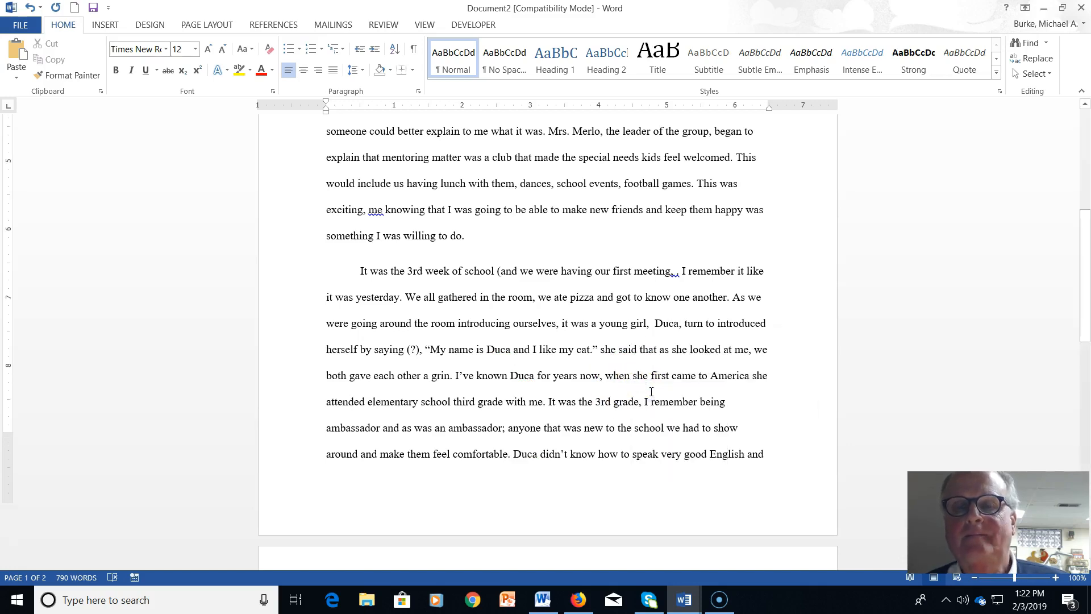
scroll(652, 392, "down", 3)
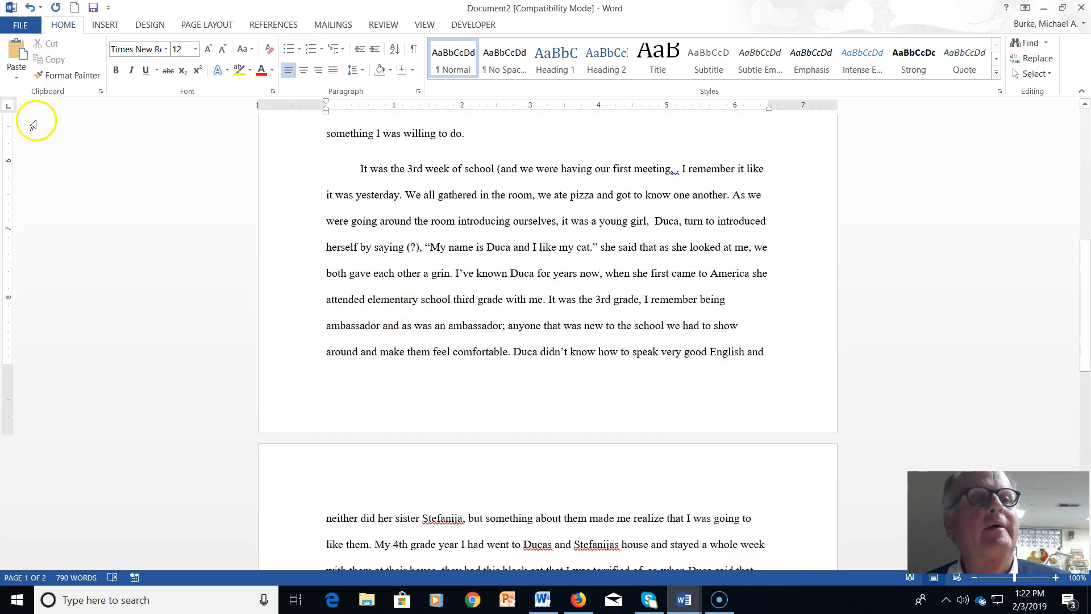
Switch Writing Style to Grammar & Style and recheck the whole essay from scratch, confirming the reset
left_click(20, 26)
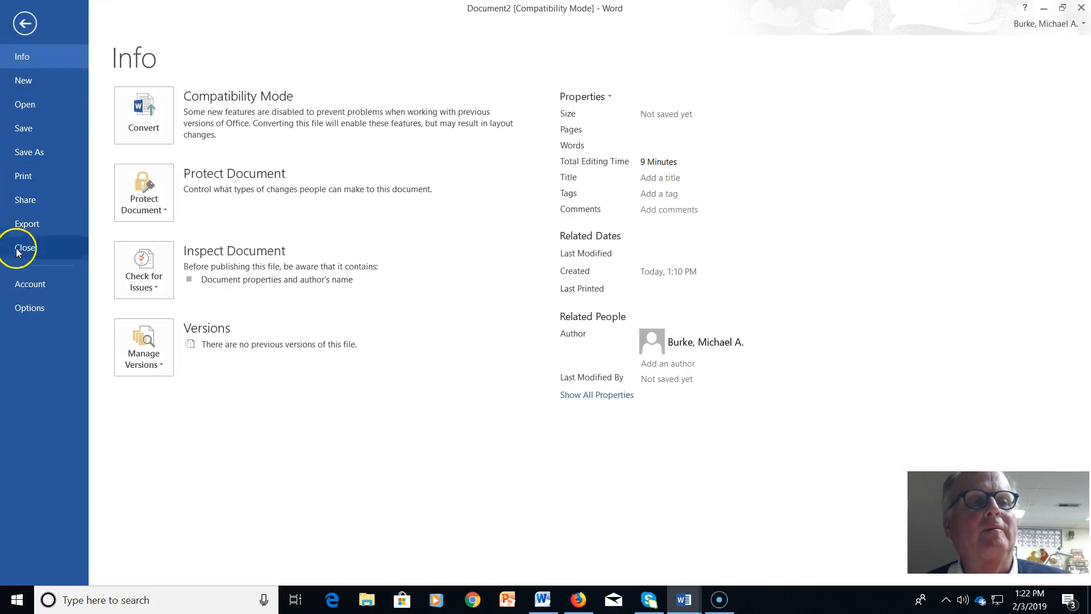
left_click(24, 305)
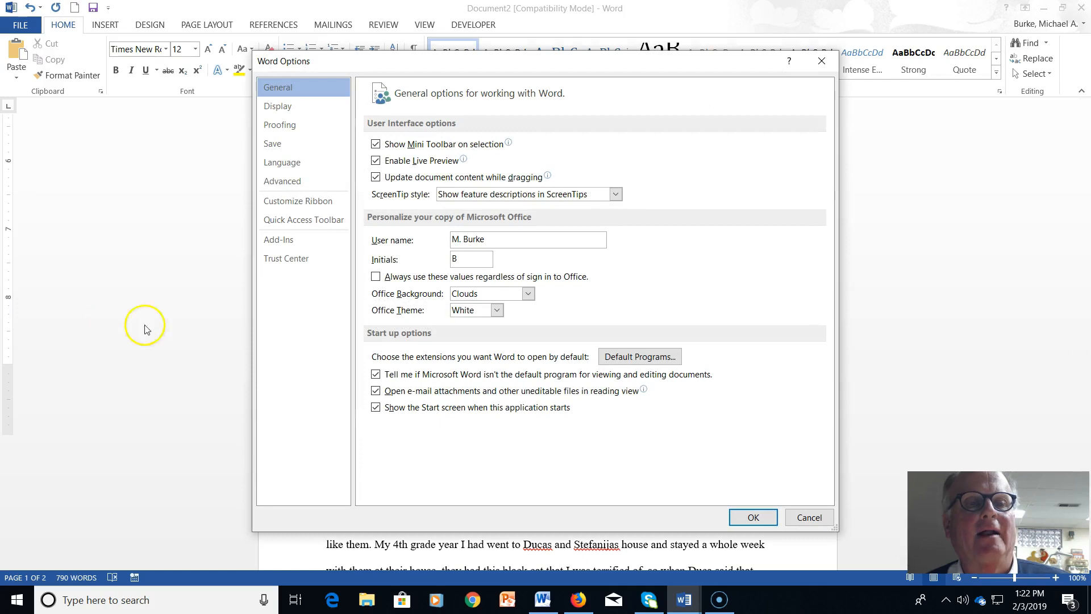
left_click(281, 125)
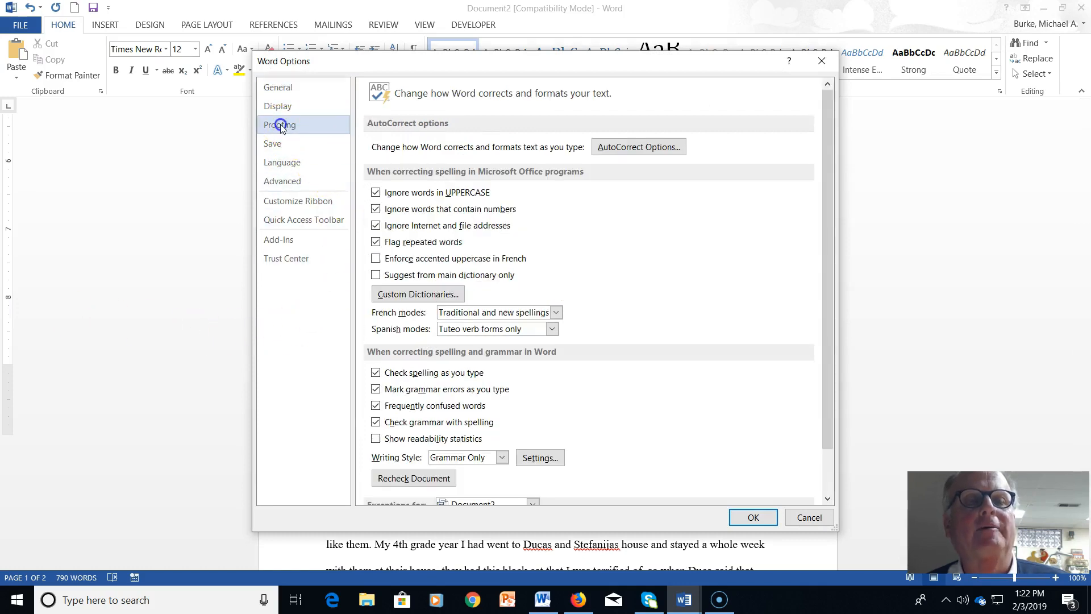
left_click(502, 458)
left_click(483, 471)
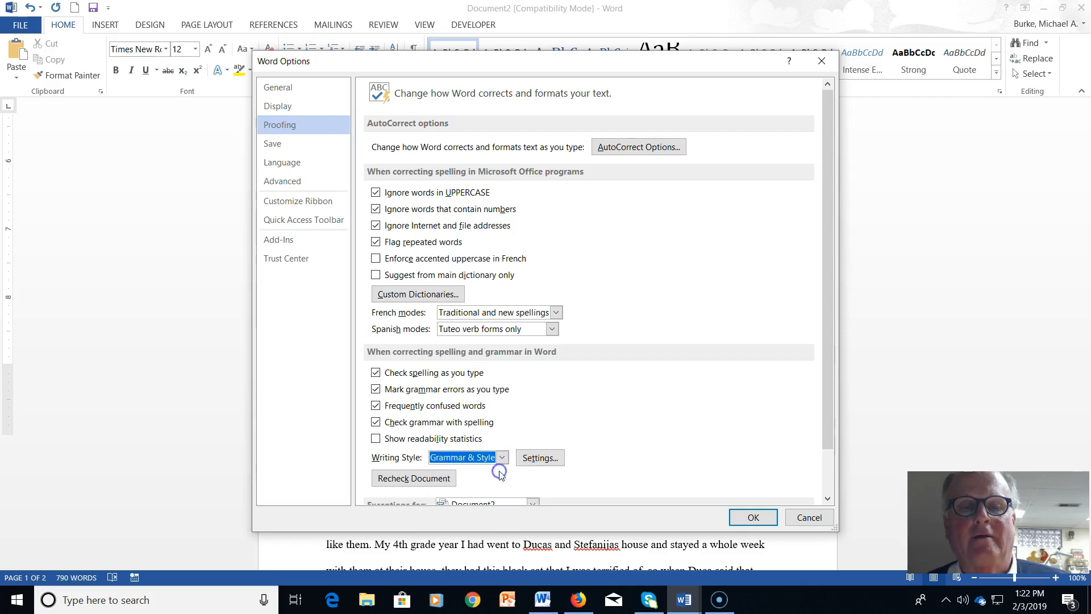
left_click(431, 480)
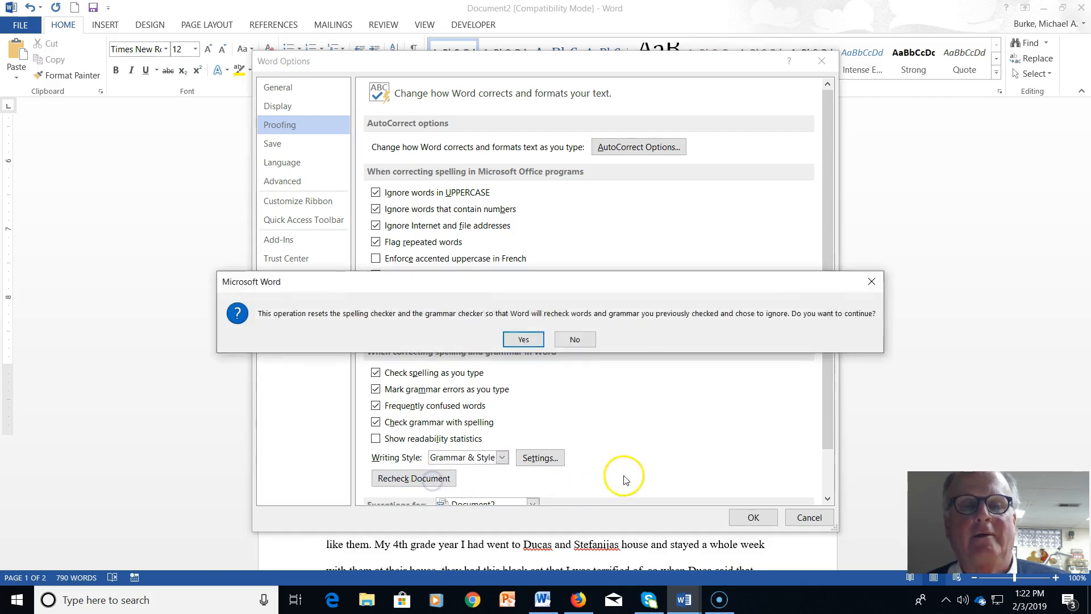
left_click(537, 339)
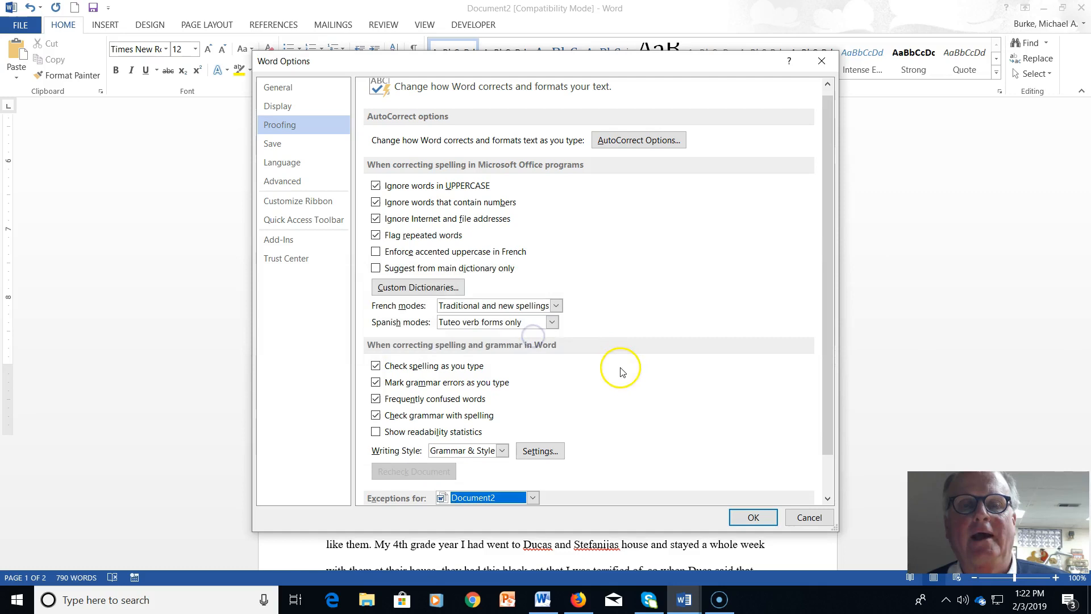
left_click(753, 518)
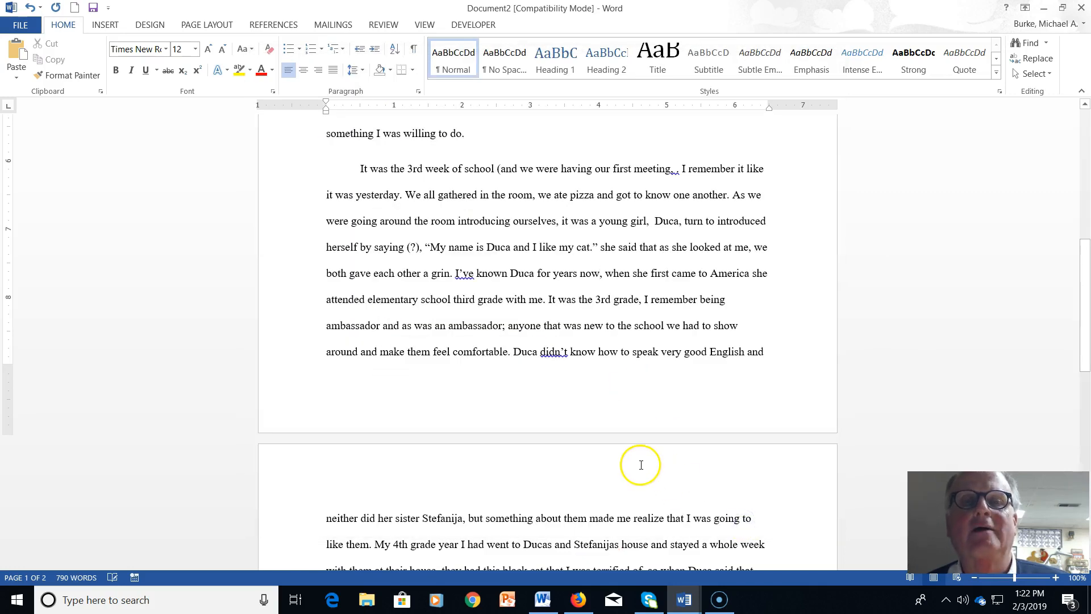
Skip the suggestion for that's and open the detailed grammar review for could've
scroll(604, 419, "up", 8)
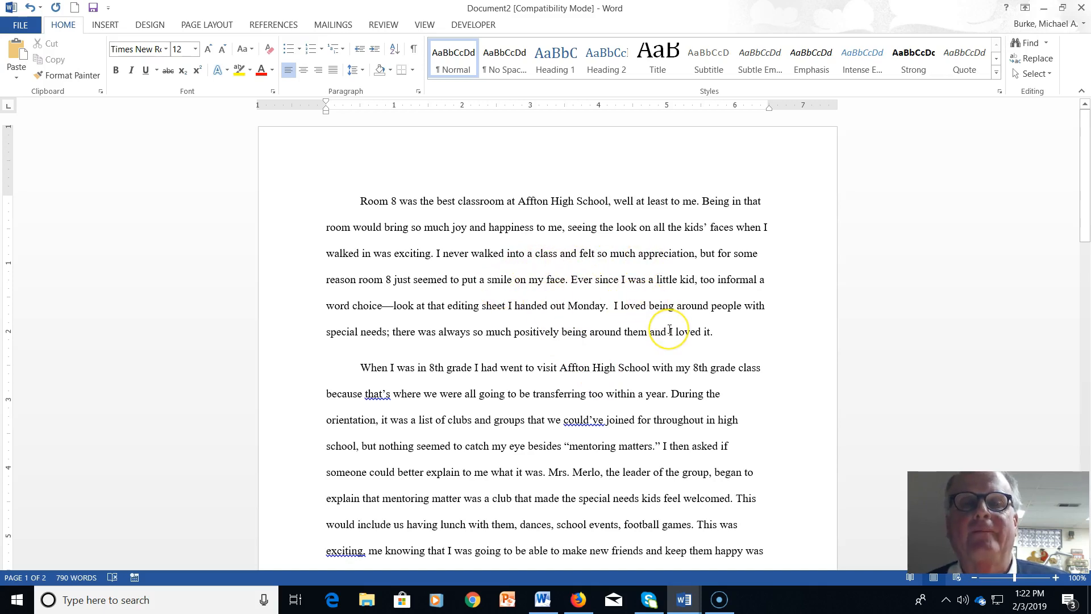
scroll(625, 347, "down", 2)
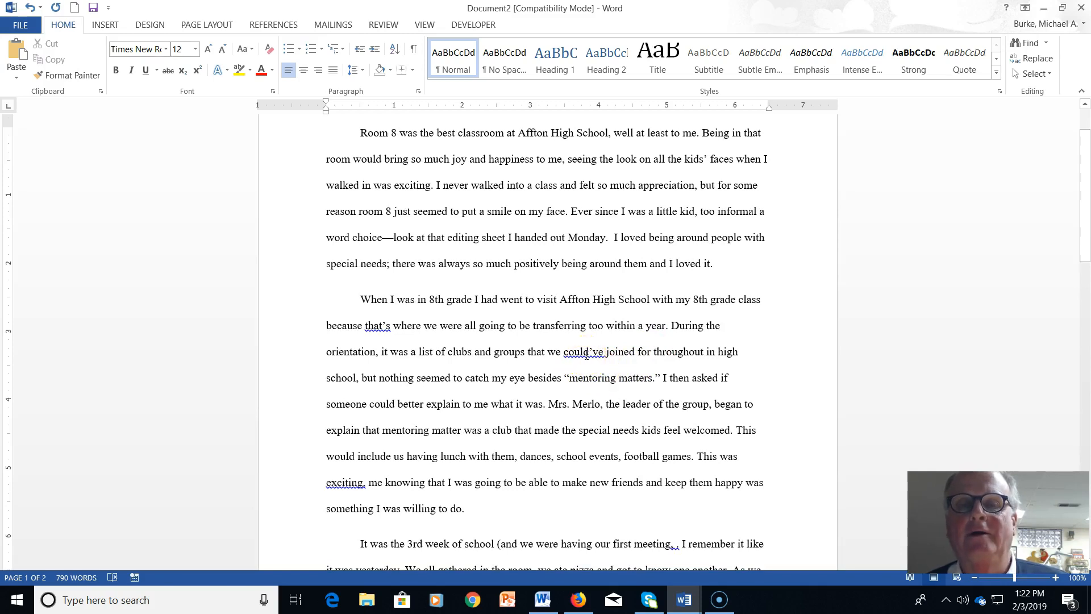
right_click(375, 327)
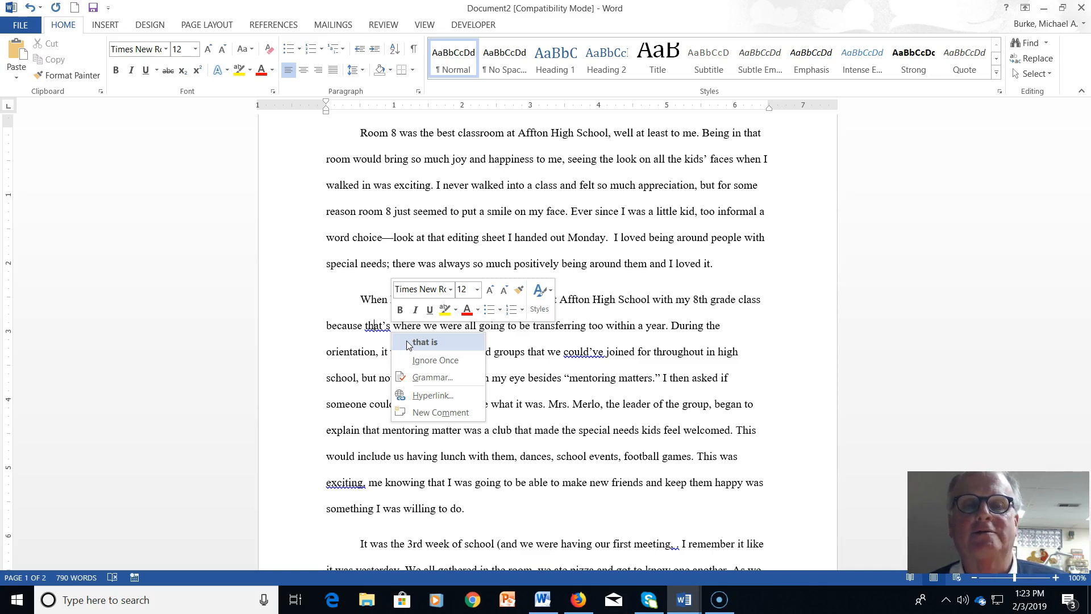
left_click(572, 355)
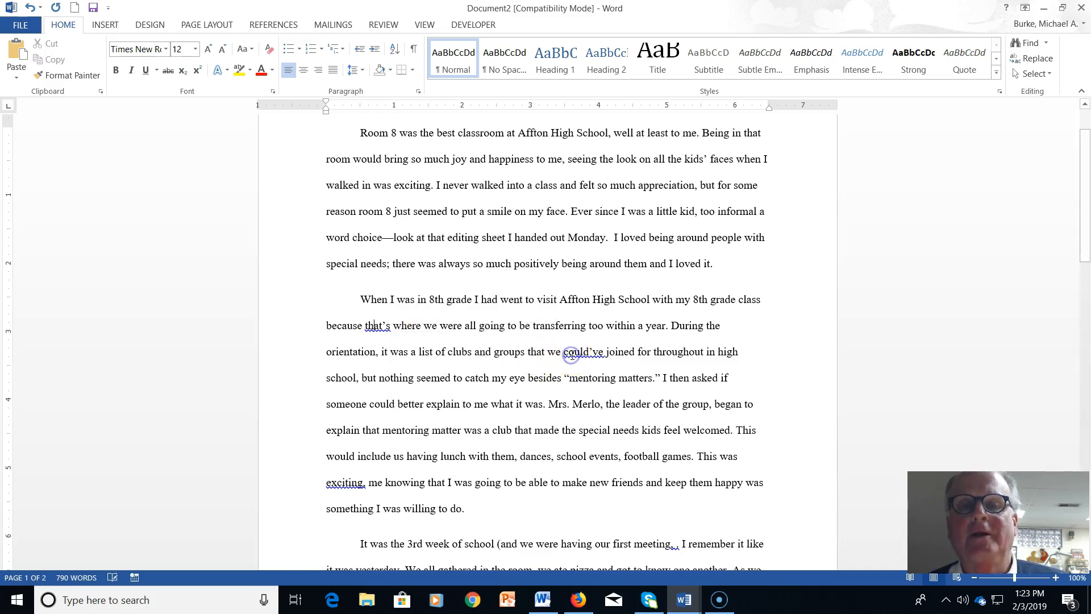
right_click(571, 355)
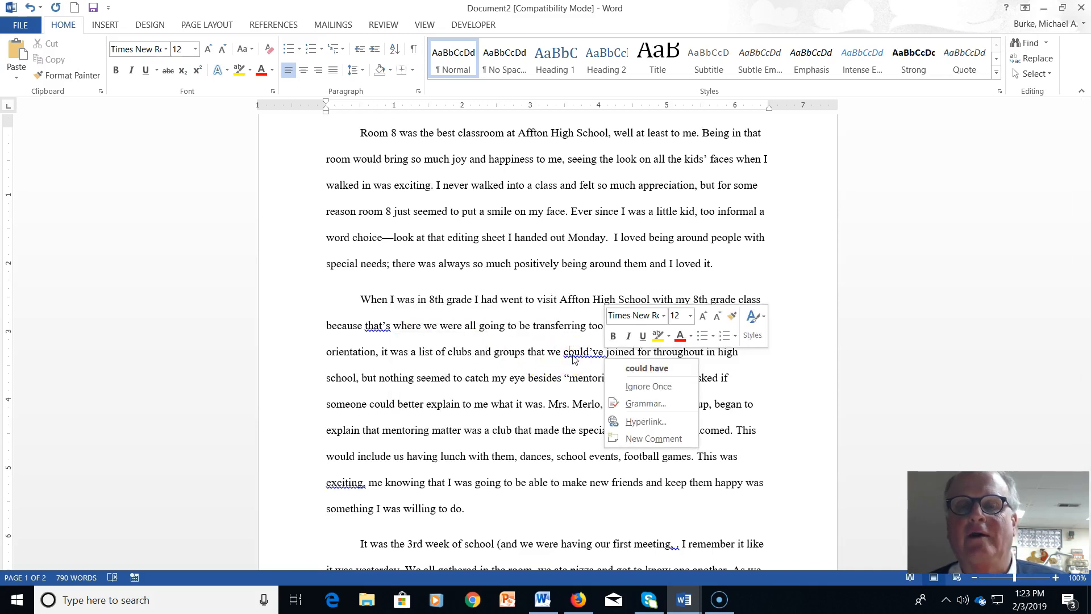
left_click(629, 406)
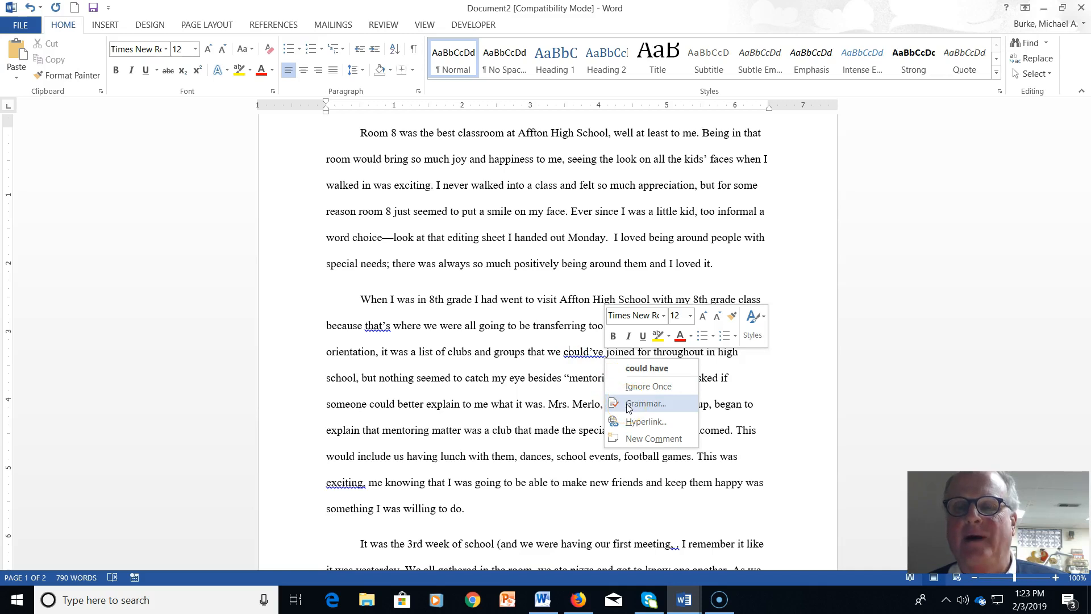
left_click(629, 405)
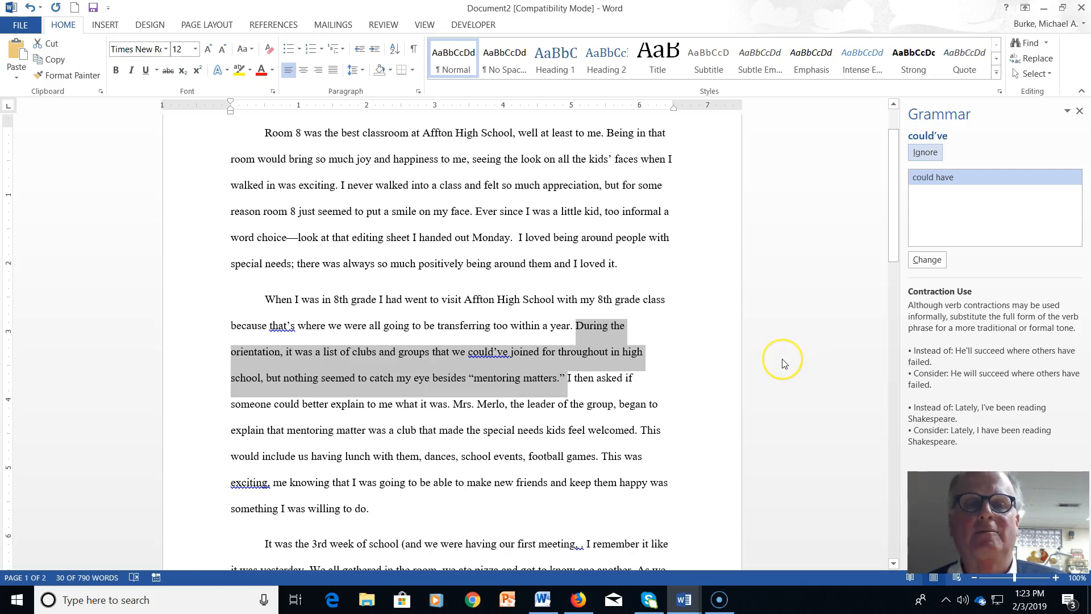
Read the Contraction Use advice suggesting 'could have', then close the review keeping could've
left_click(825, 274)
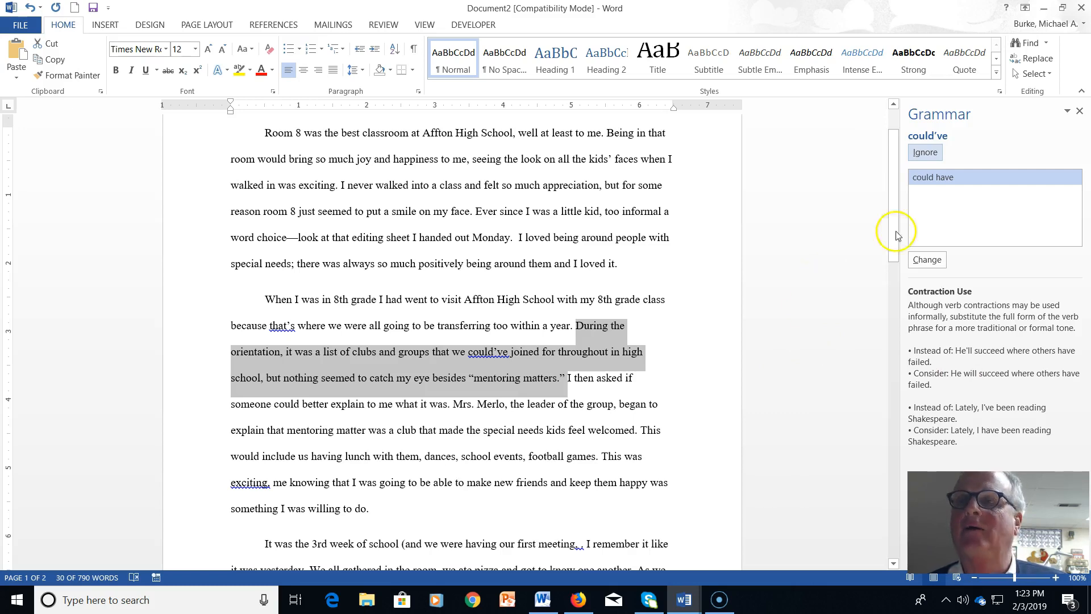
left_click(1080, 111)
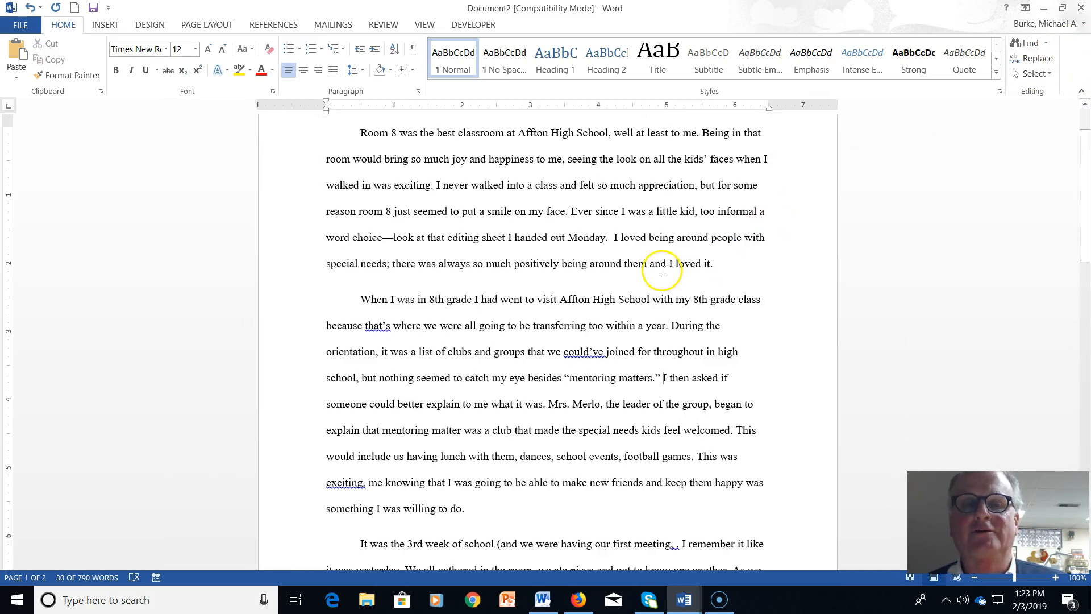
Replace the comma after exciting with a semicolon via the grammar review
scroll(568, 287, "down", 3)
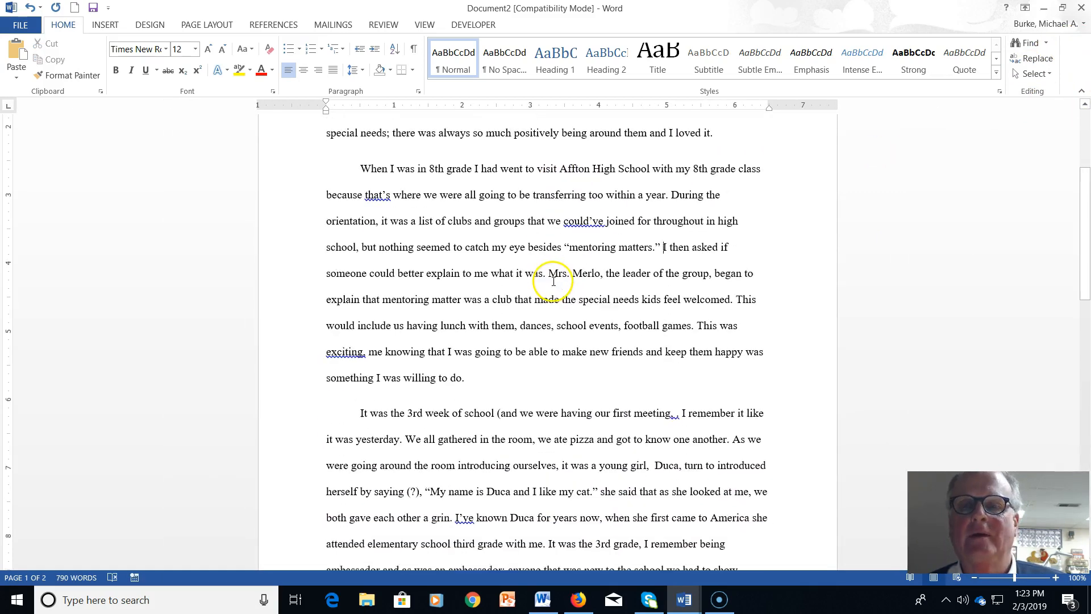
right_click(344, 348)
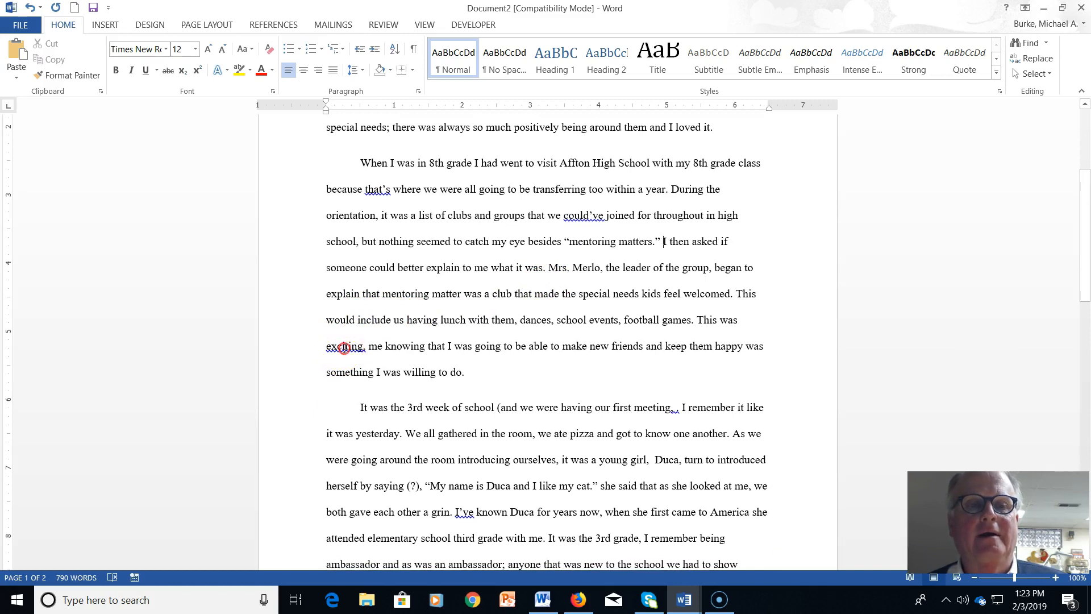
left_click(390, 400)
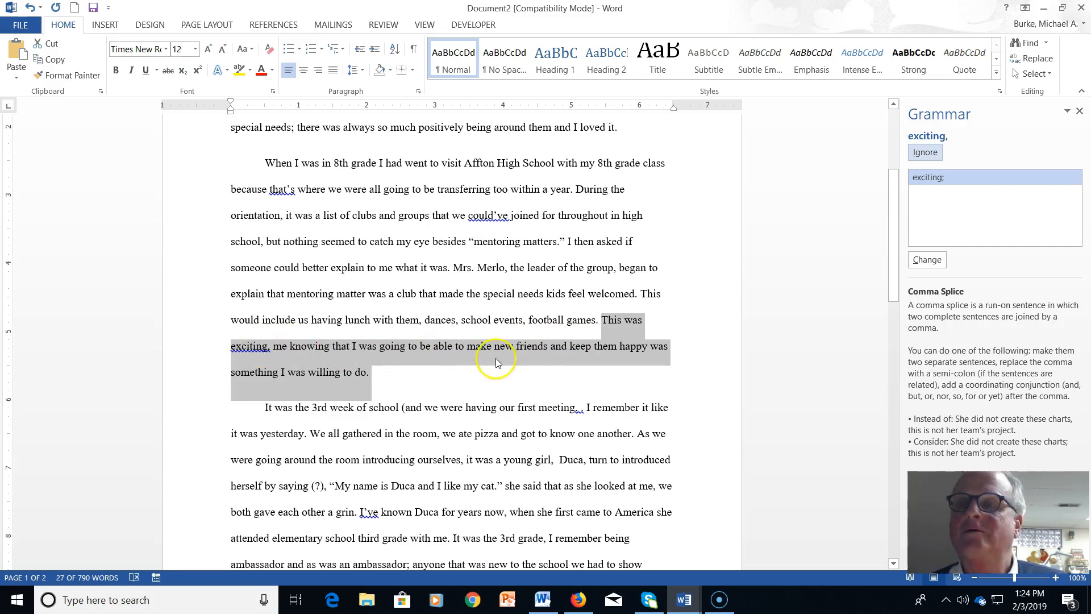
left_click(927, 261)
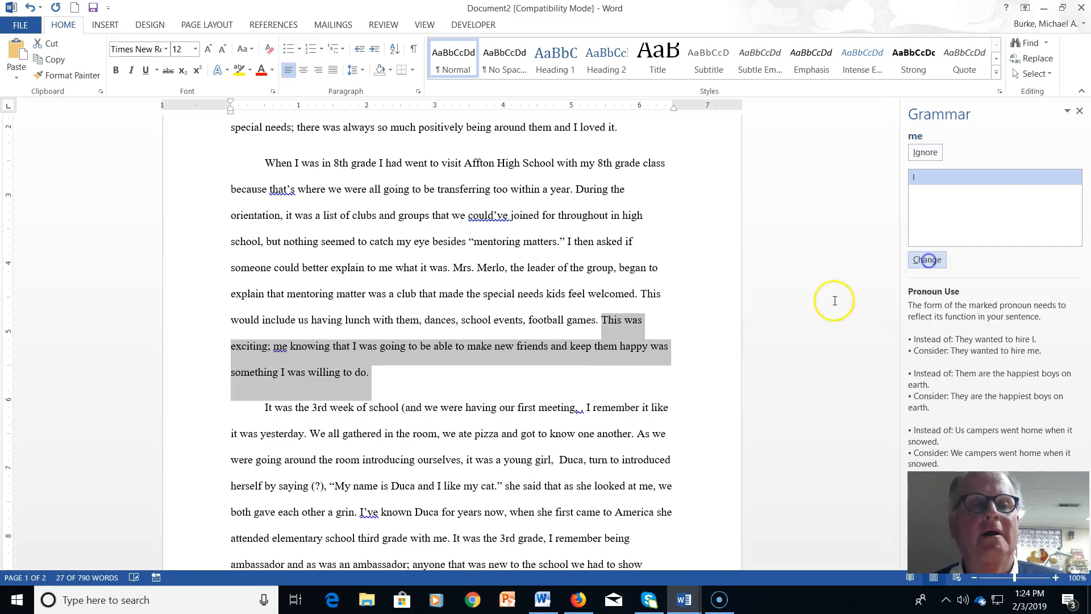
Check the suggestion to change the pronoun me to I, leave it unchanged, and close the review
right_click(281, 353)
left_click(463, 396)
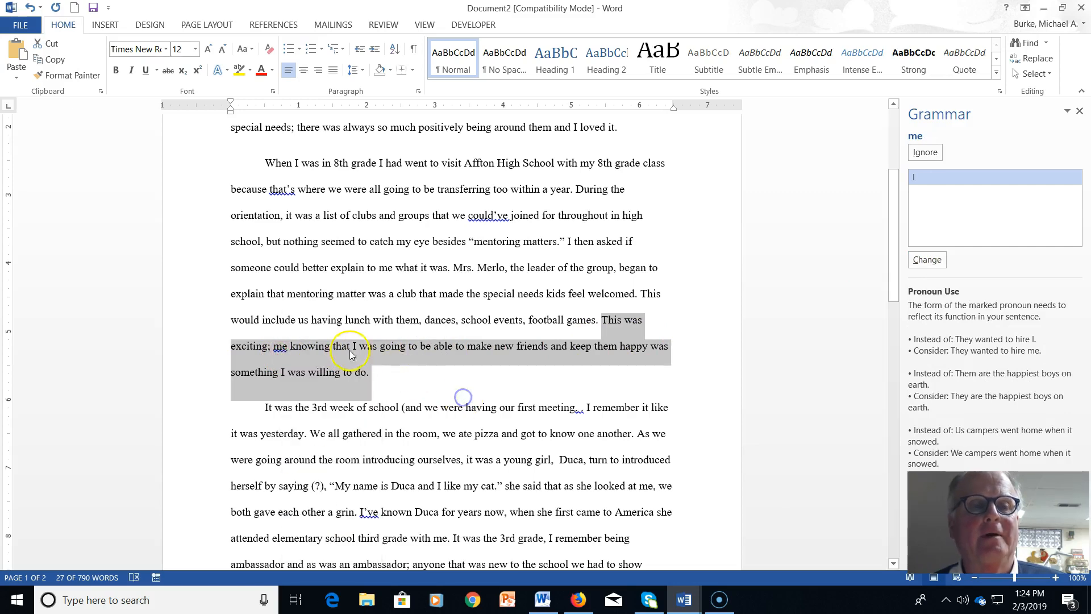
left_click(280, 347)
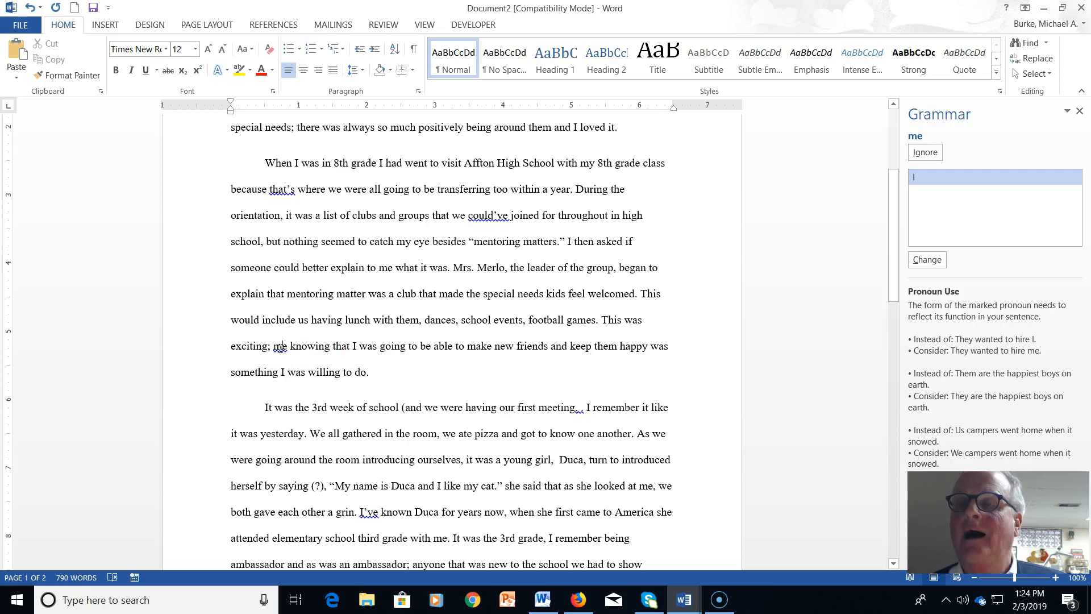
left_click(276, 344)
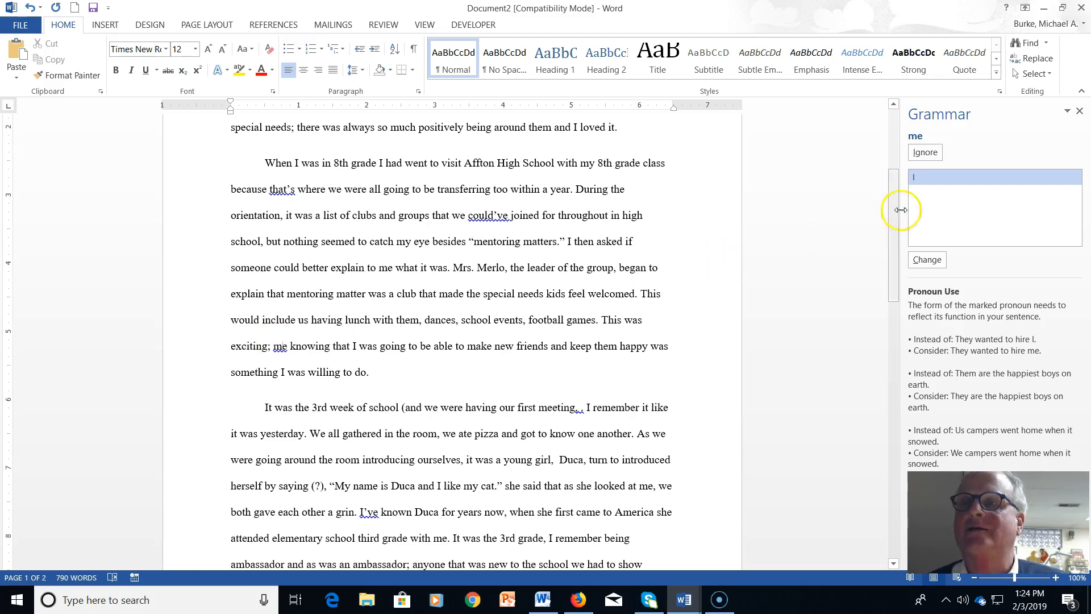
left_click(1081, 109)
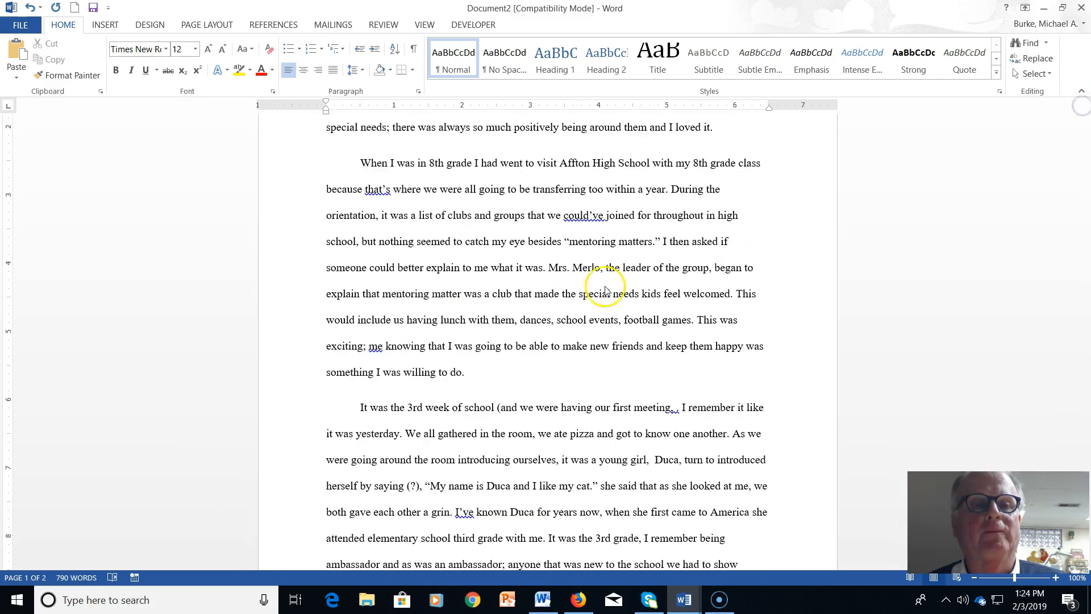
scroll(559, 310, "down", 1)
scroll(558, 310, "down", 3)
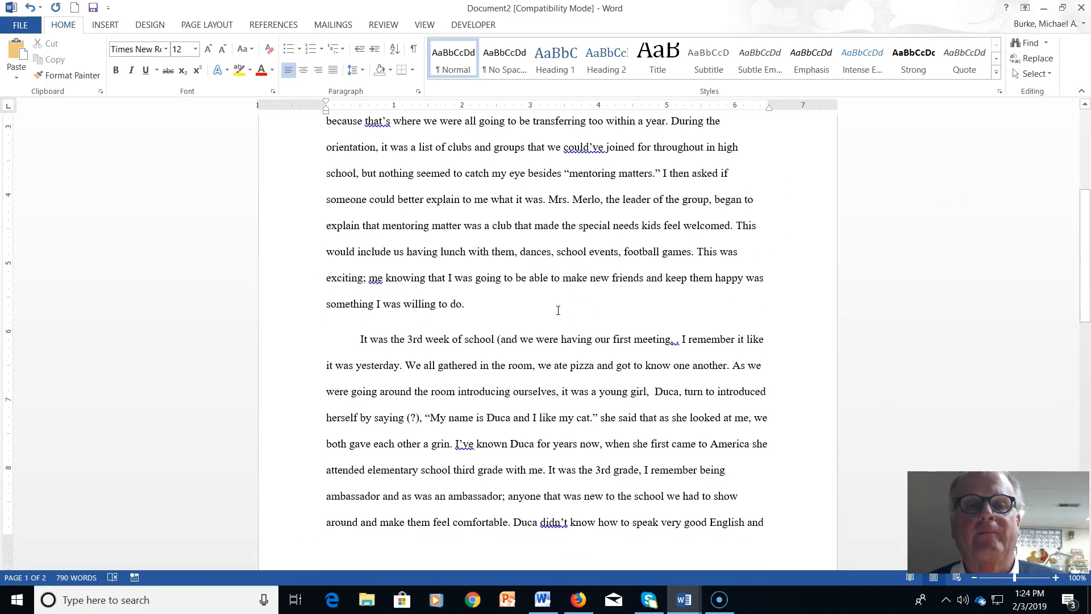
scroll(558, 310, "down", 1)
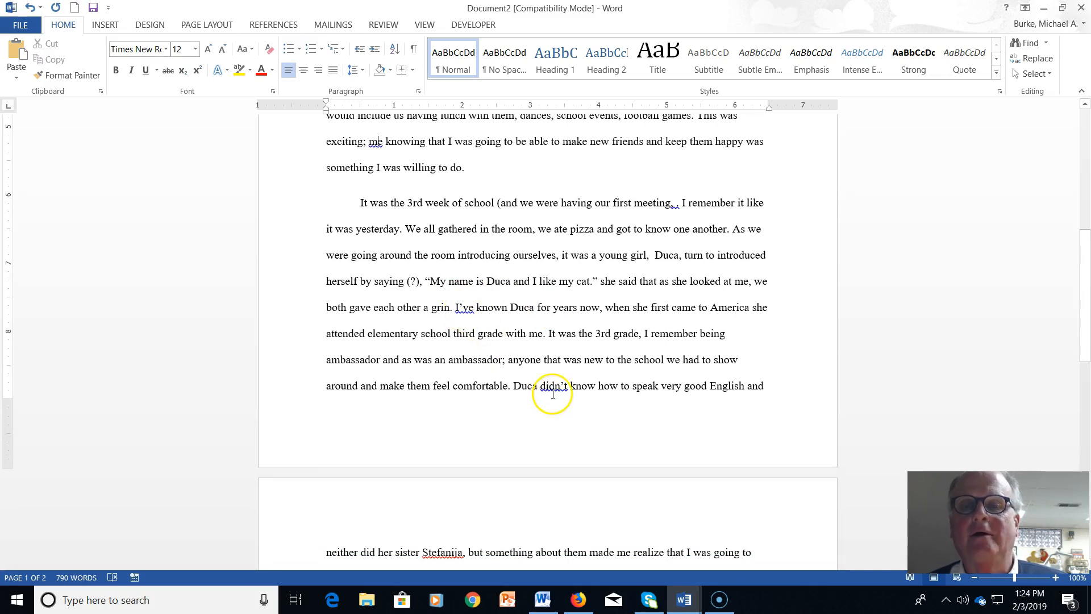
Add the sister's name to Word's dictionary
scroll(554, 391, "down", 3)
scroll(553, 388, "down", 2)
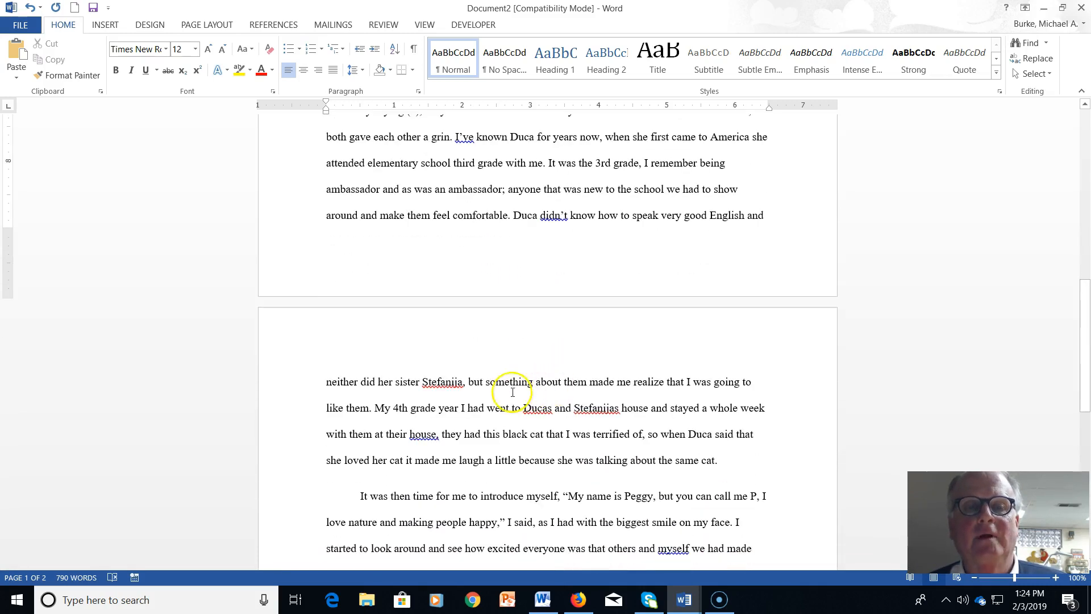
right_click(444, 382)
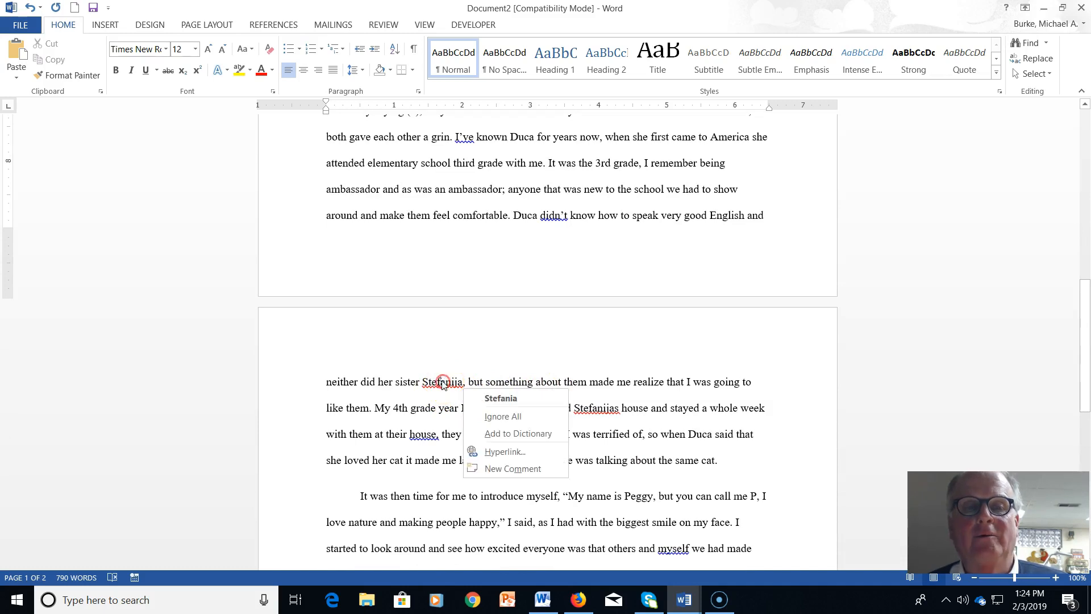
left_click(488, 435)
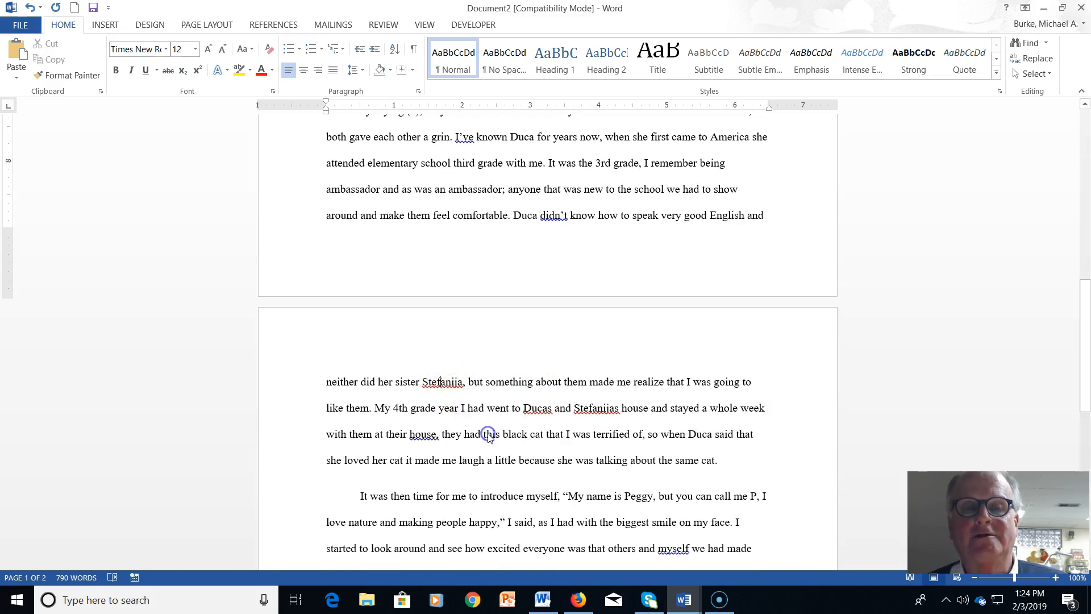
Insert apostrophes before the final s in the friend's and sister's names to make them possessive
right_click(544, 410)
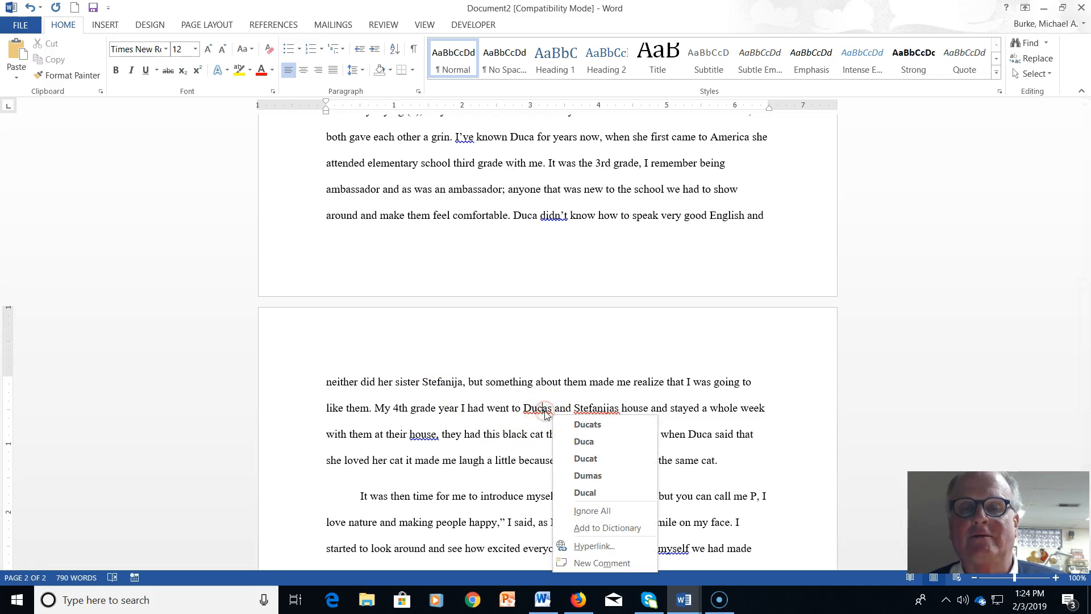
left_click(544, 411)
left_click(549, 411)
type("'")
left_click(602, 409)
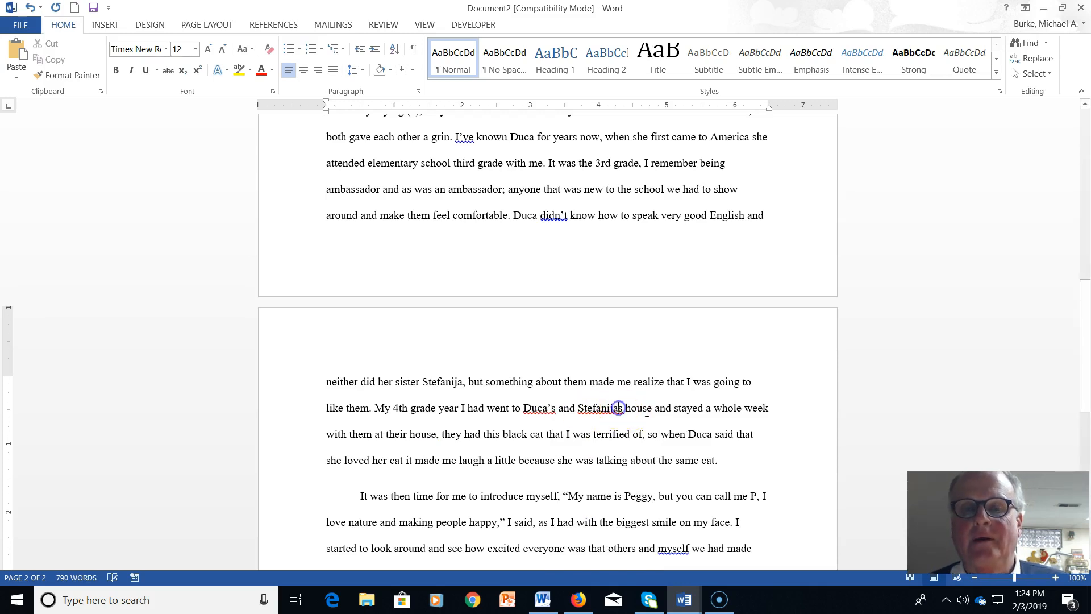
type("'")
left_click(685, 433)
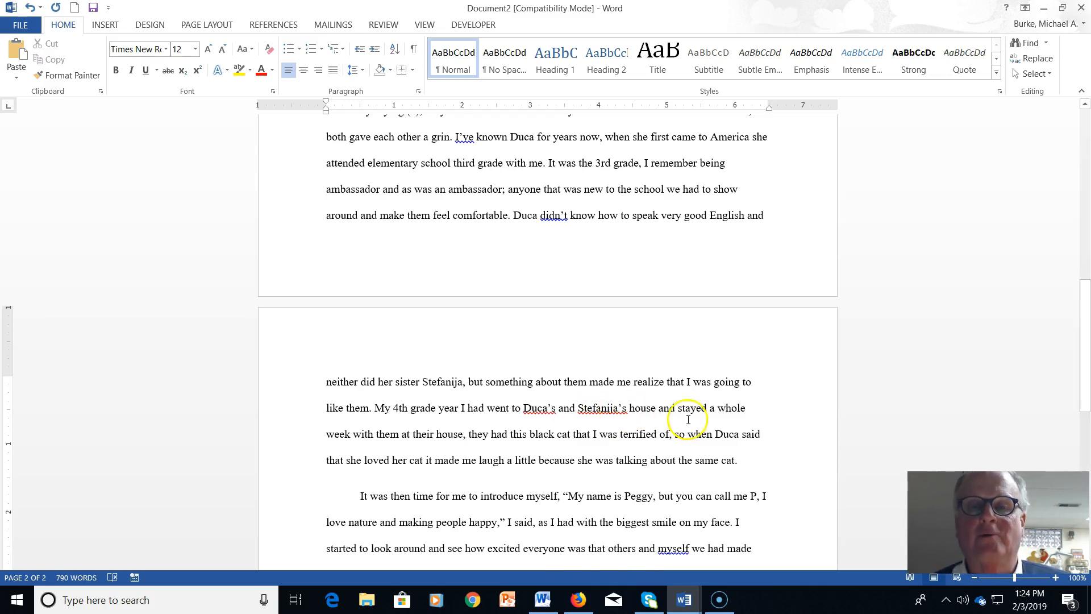
scroll(559, 443, "down", 6)
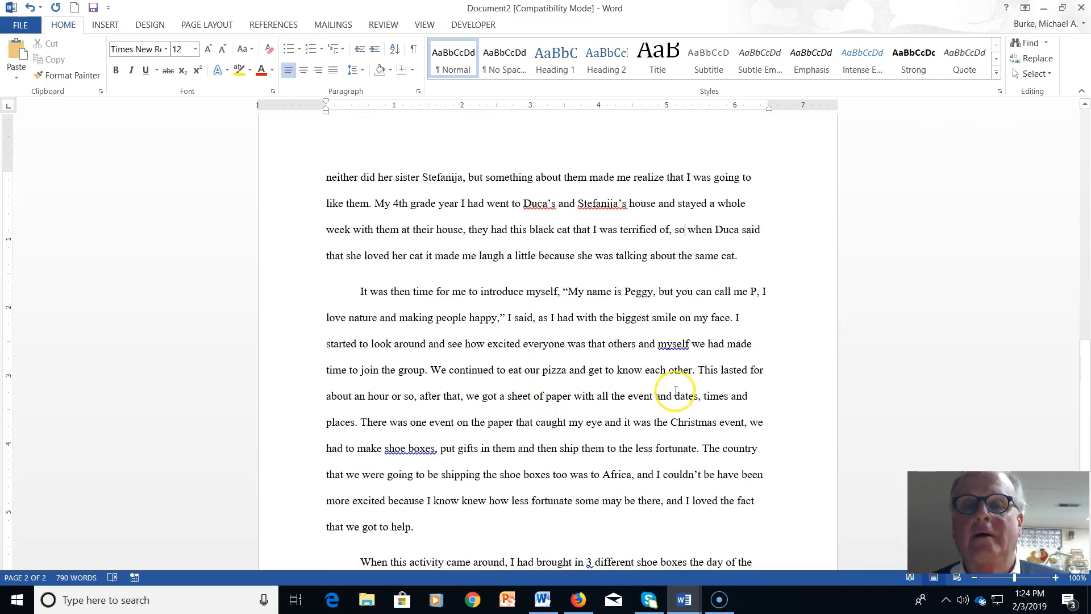
Ignore the suggestion for myself and delete the phrase 'others and myself'
right_click(679, 345)
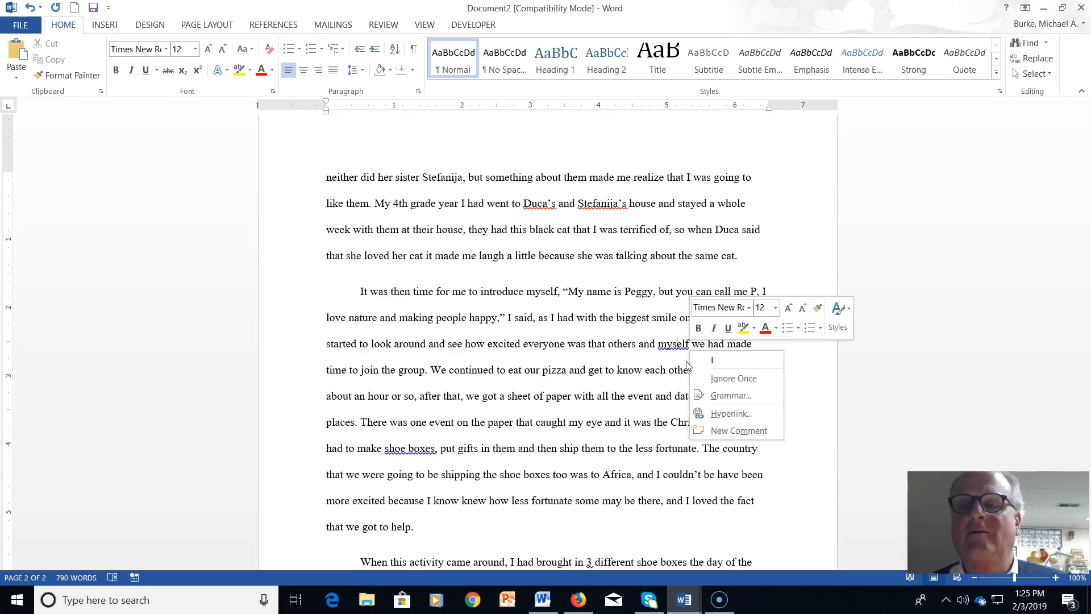
left_click(597, 372)
left_click(609, 369)
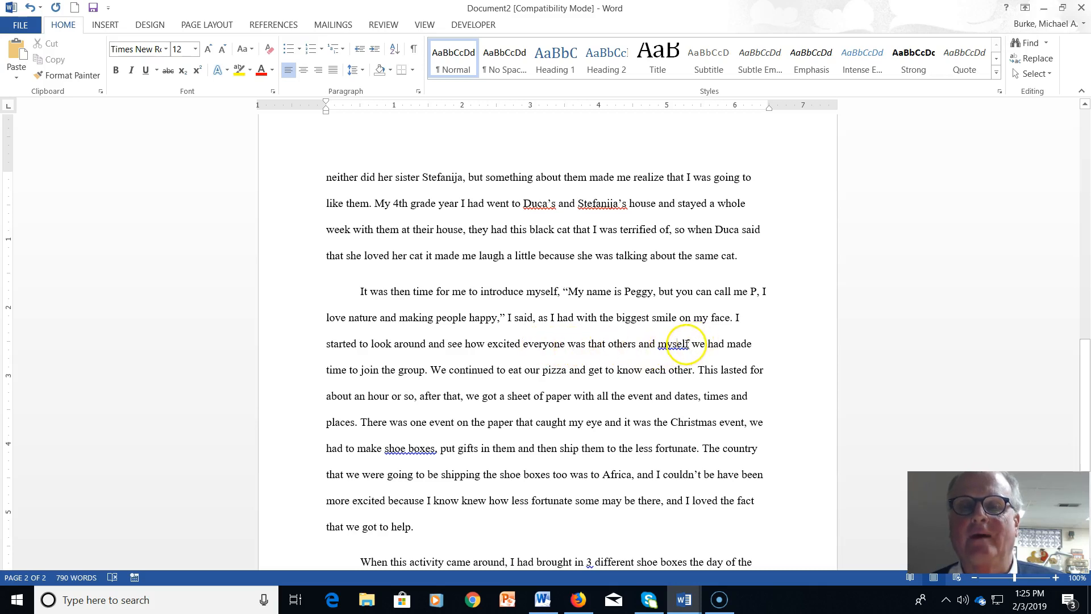
left_click_drag(692, 344, 620, 354)
key("Delete")
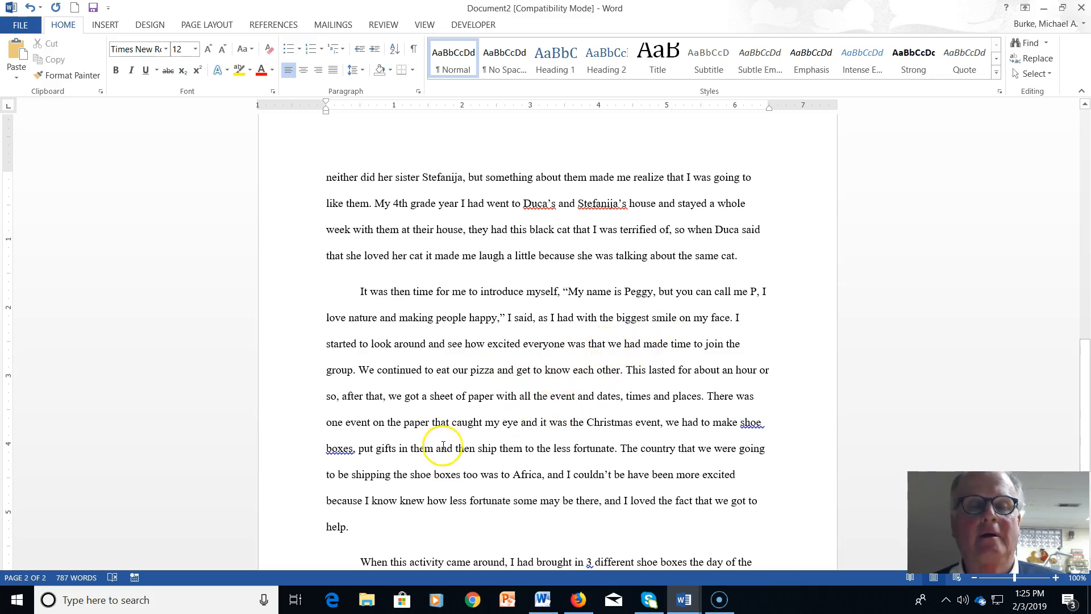
Replace 'shoe boxes' with the suggested 'shoeboxes'
right_click(341, 451)
left_click(386, 469)
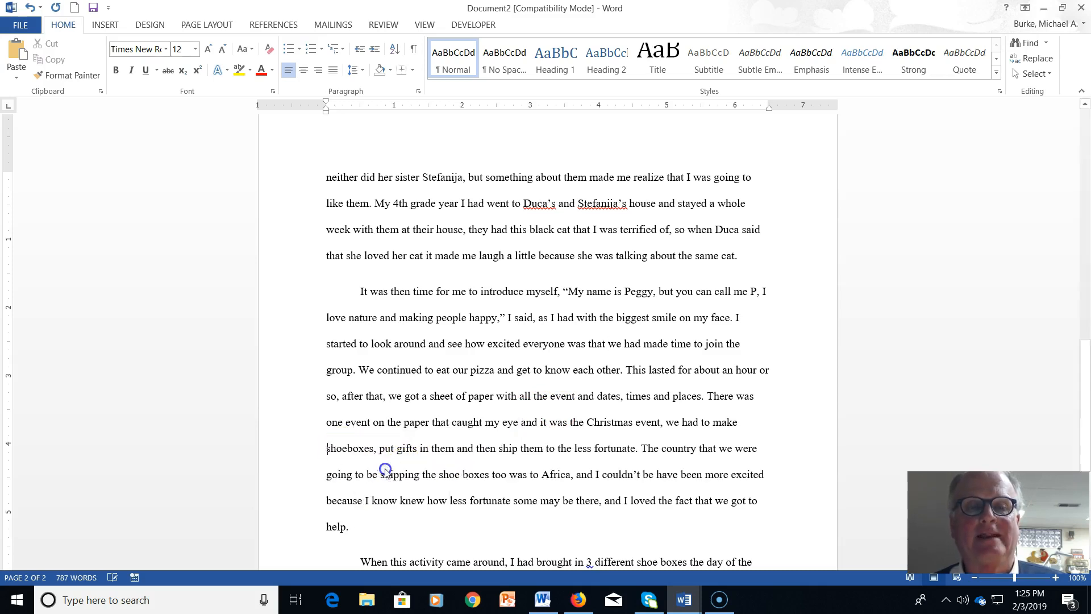
scroll(409, 489, "down", 1)
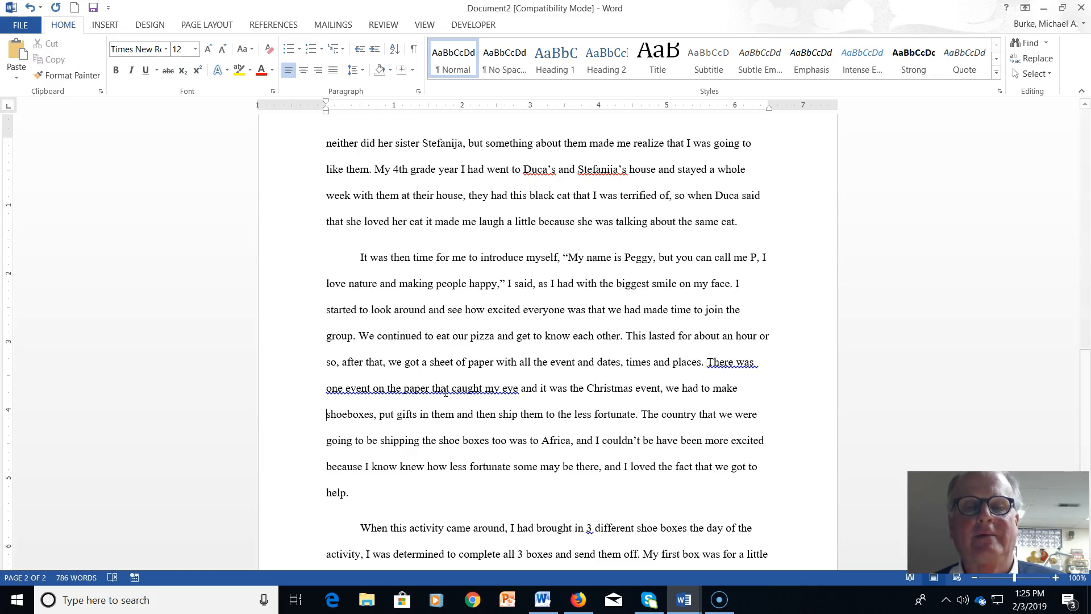
Review the wordiness explanation and delete 'There was' and 'and it' from the sentence
right_click(446, 392)
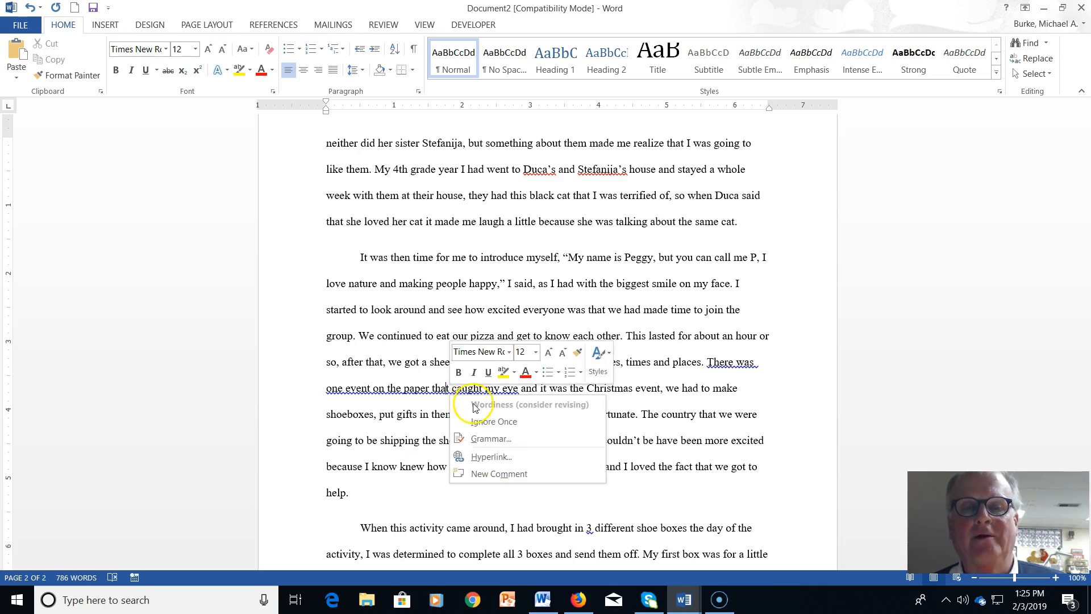
left_click(487, 441)
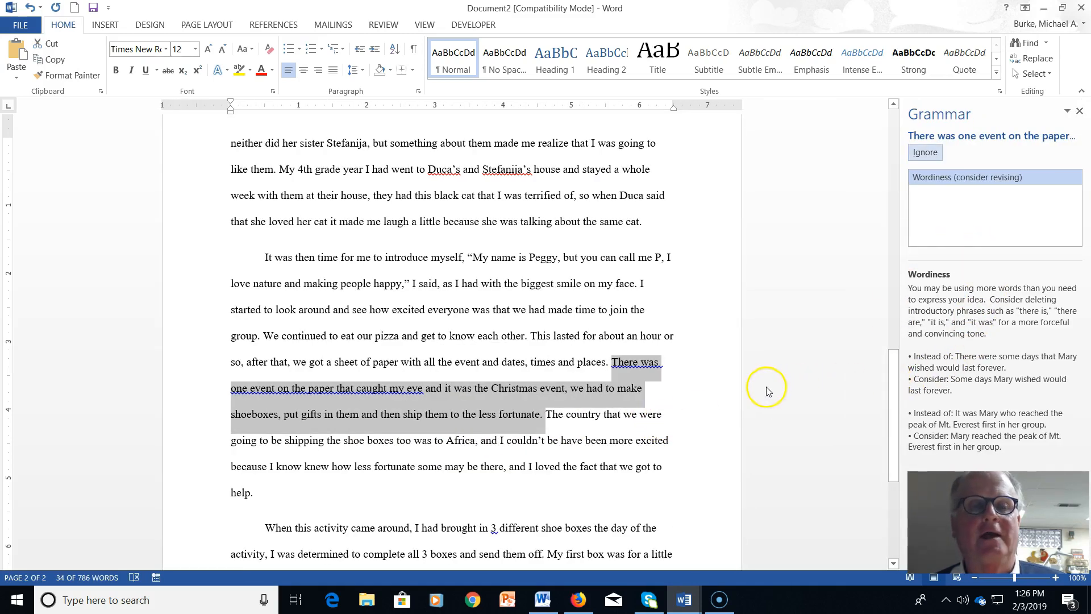
left_click(730, 386)
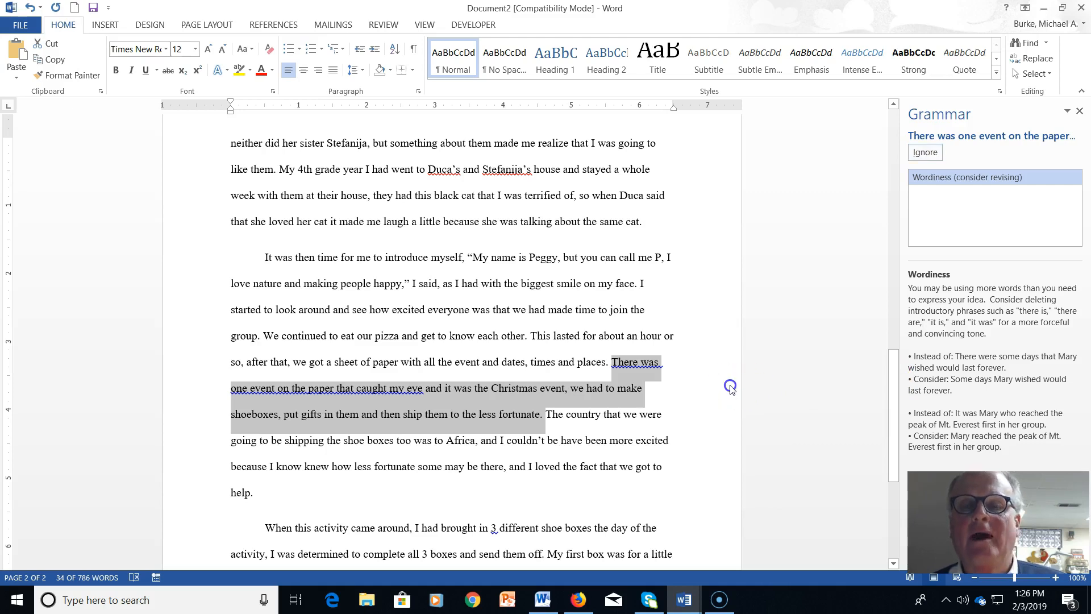
left_click_drag(610, 368, 668, 368)
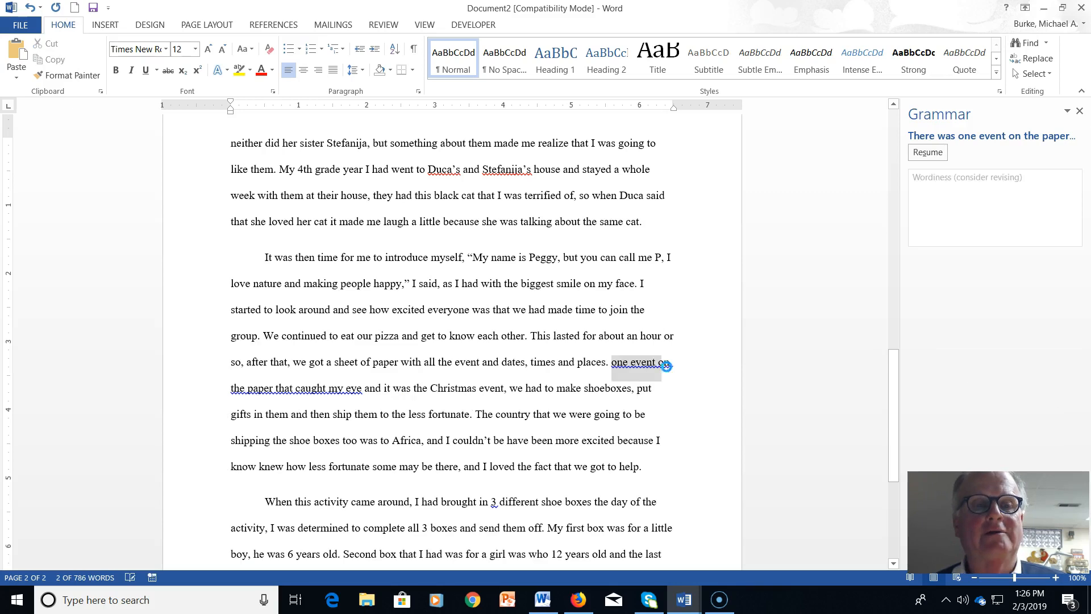
key("Delete")
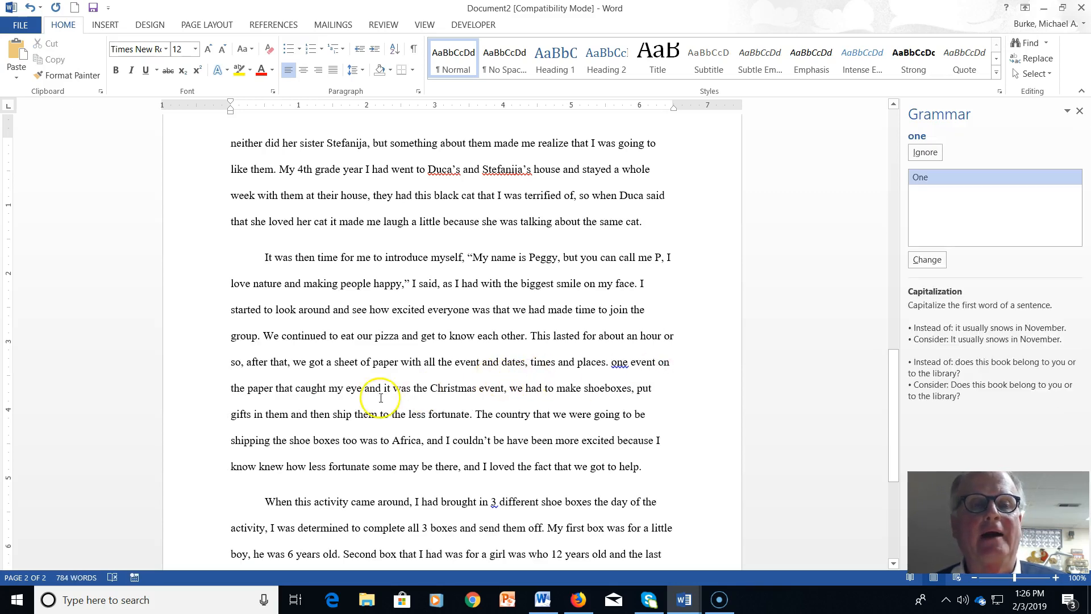
left_click_drag(365, 388, 392, 387)
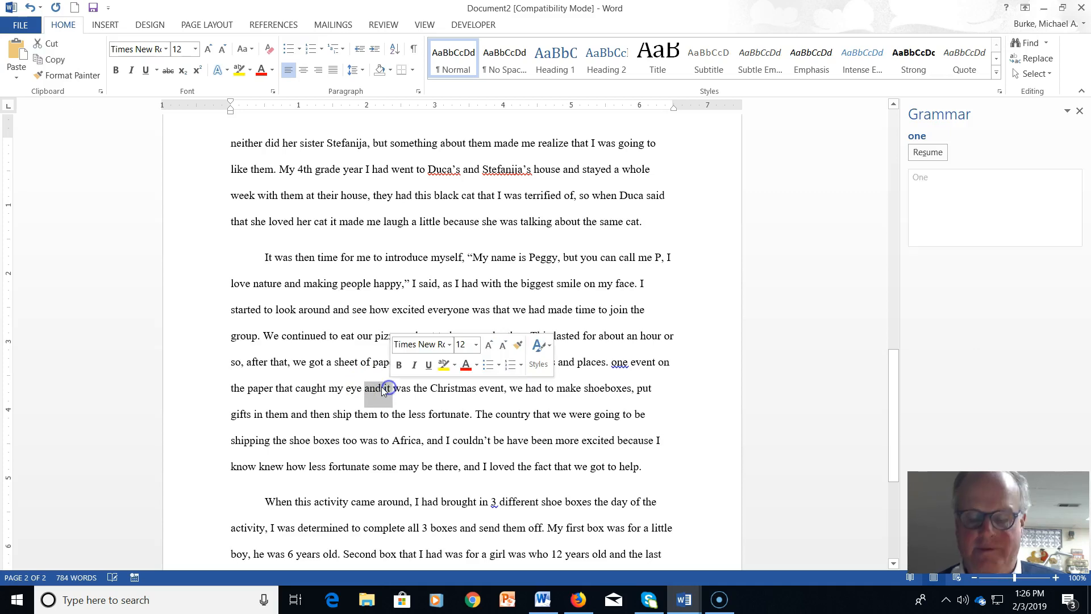
key("Delete")
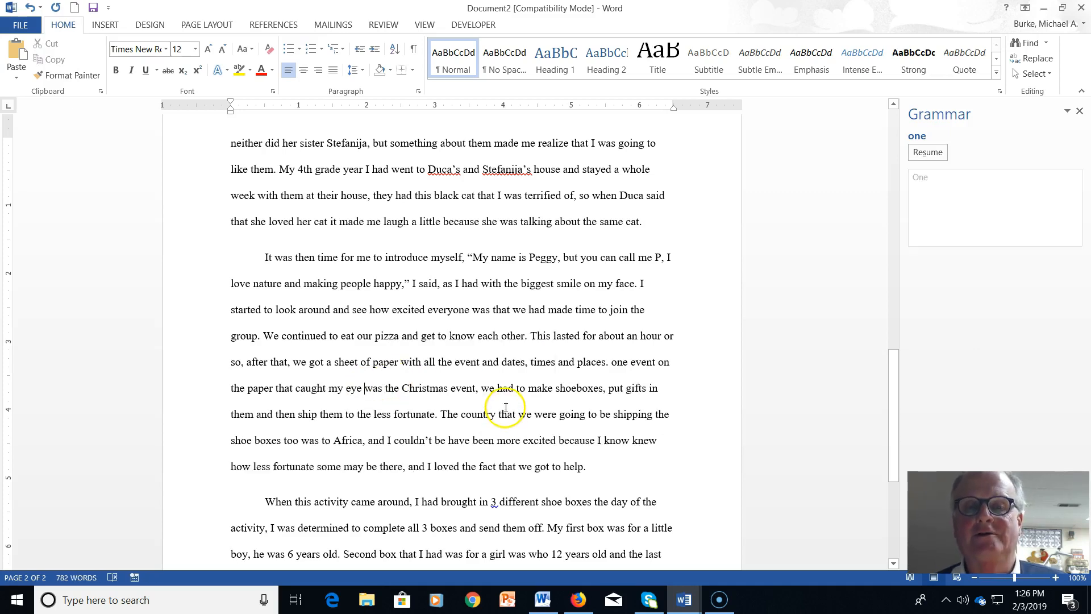
Replace the comma after 'the Christmas event' with a period
left_click(475, 391)
left_click_drag(476, 392, 481, 391)
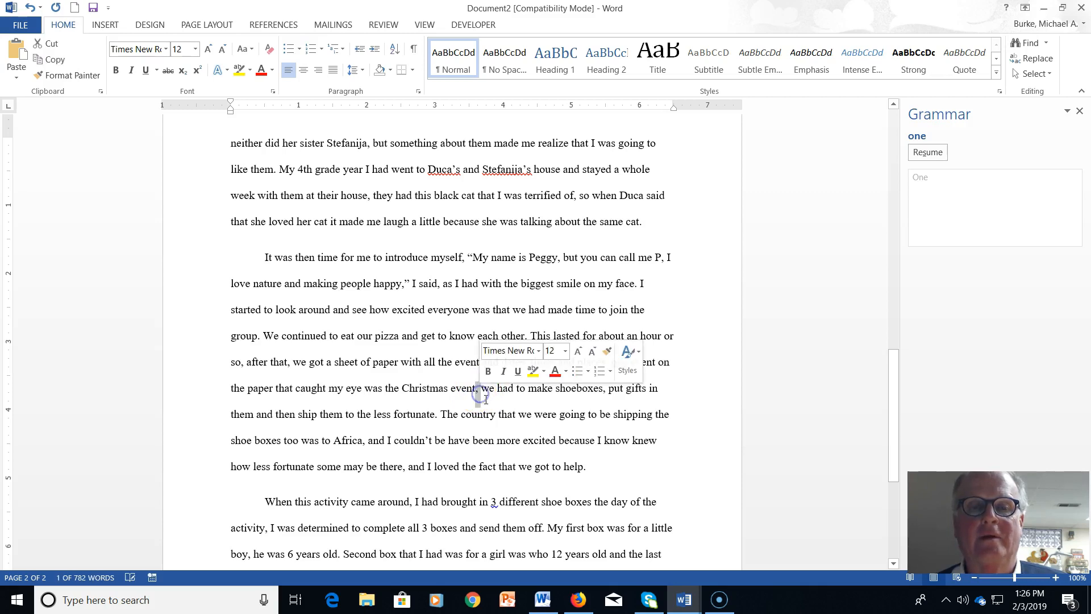
type(".")
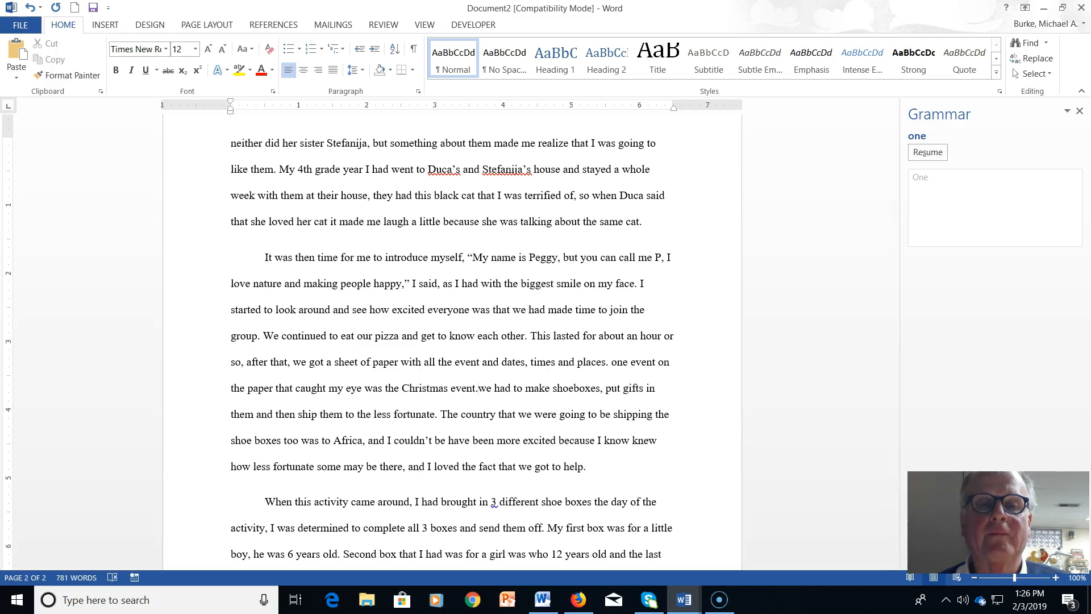
key("alt")
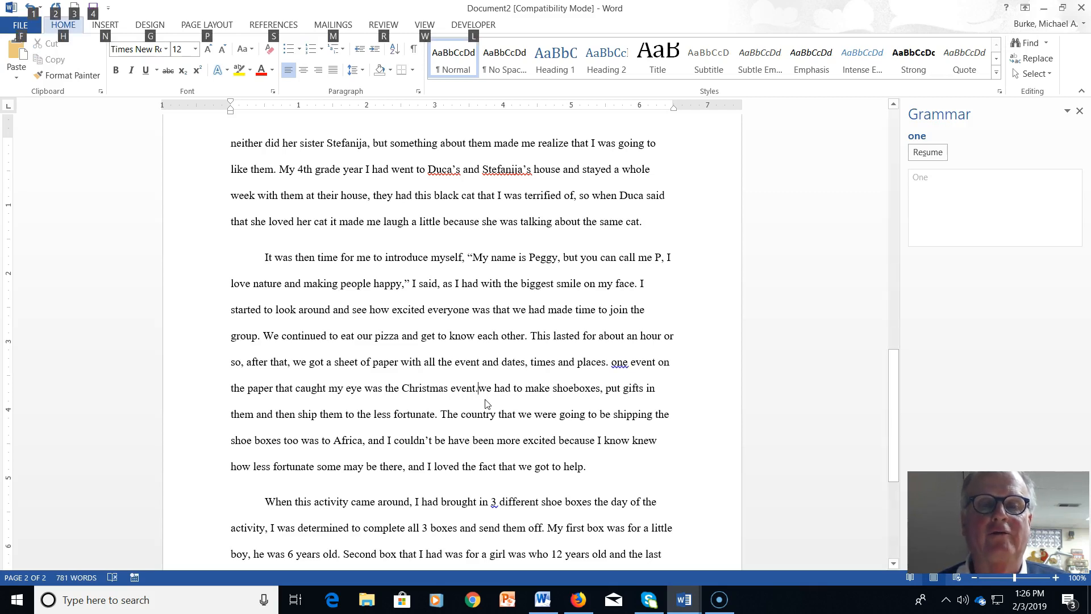
key("alt")
left_click(476, 388)
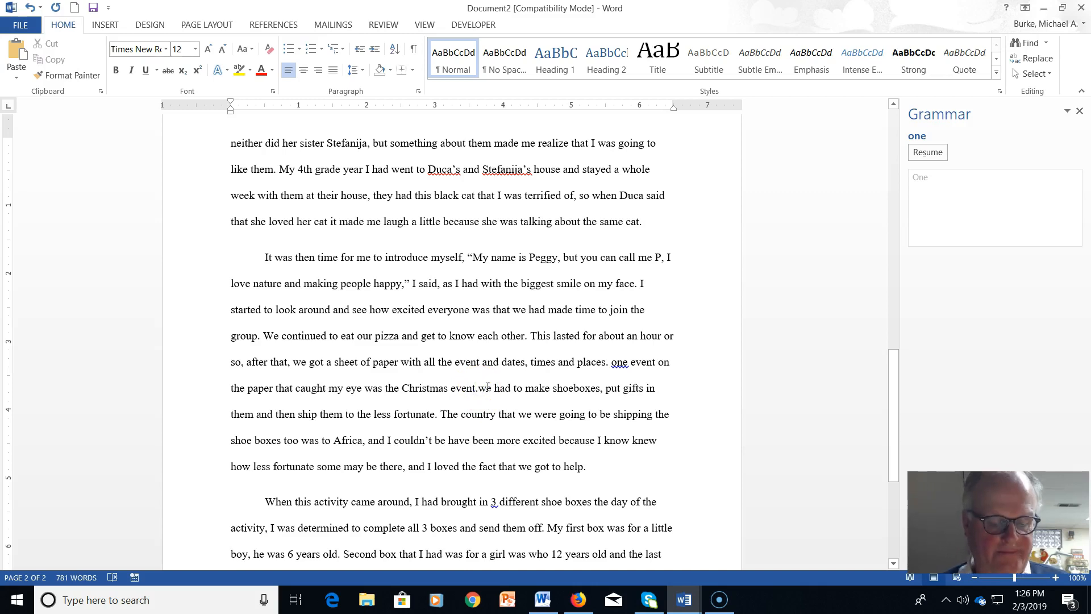
Scroll further down the essay in Word
scroll(488, 387, "down", 4)
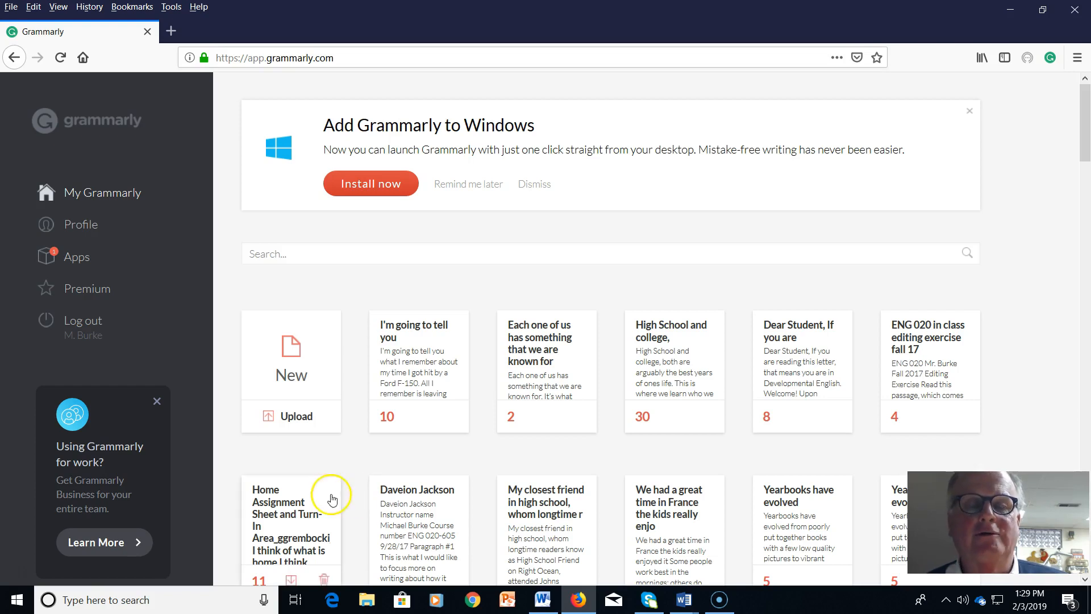
Create a new Grammarly document, paste the essay into it, and accept the default writing goals
left_click(295, 368)
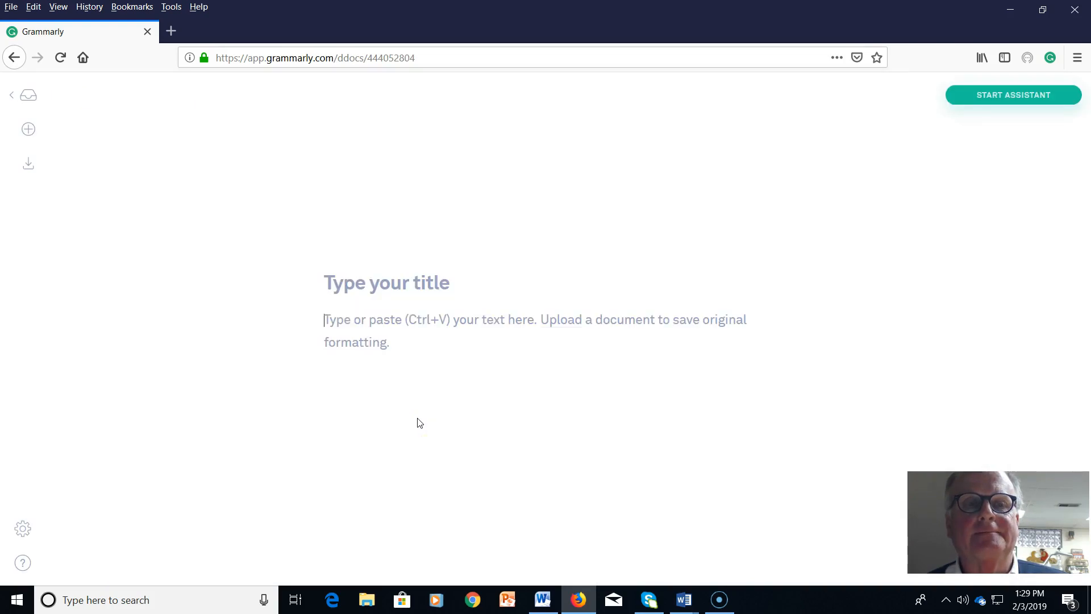
left_click(329, 319)
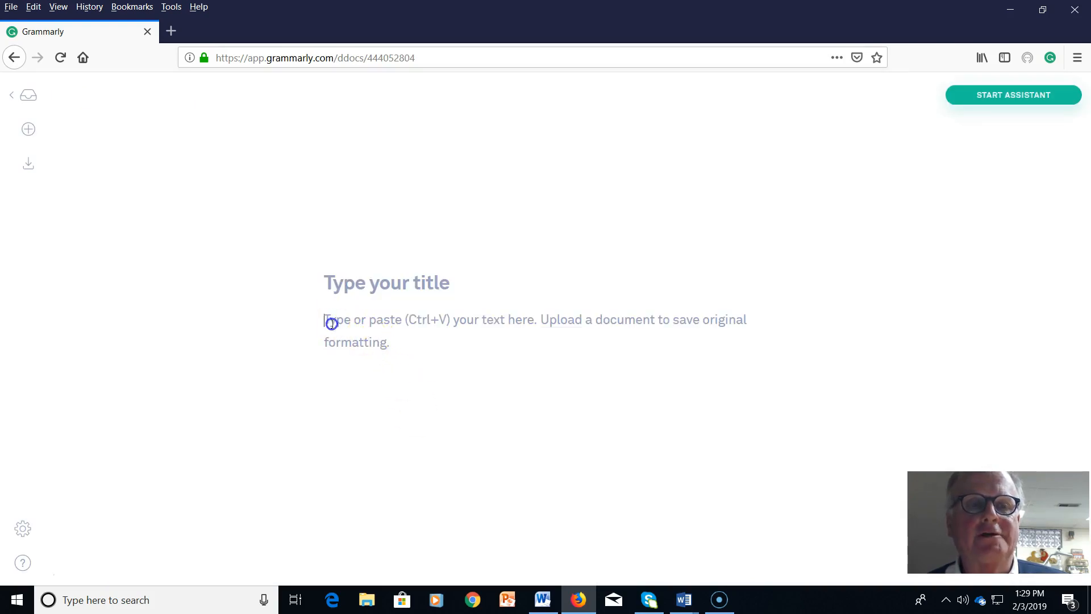
right_click(333, 324)
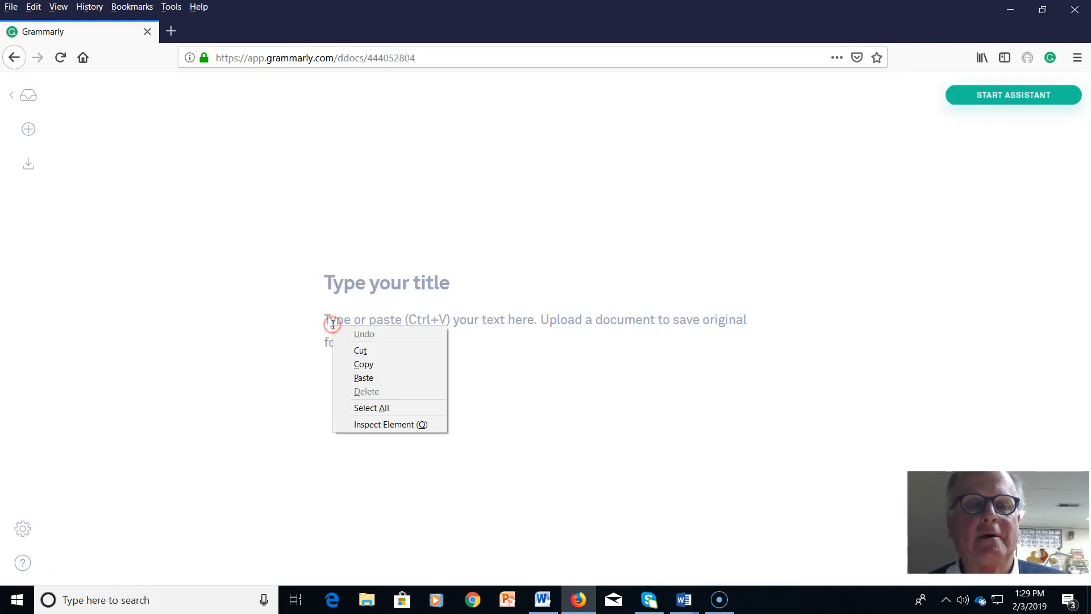
left_click(370, 377)
left_click(409, 380)
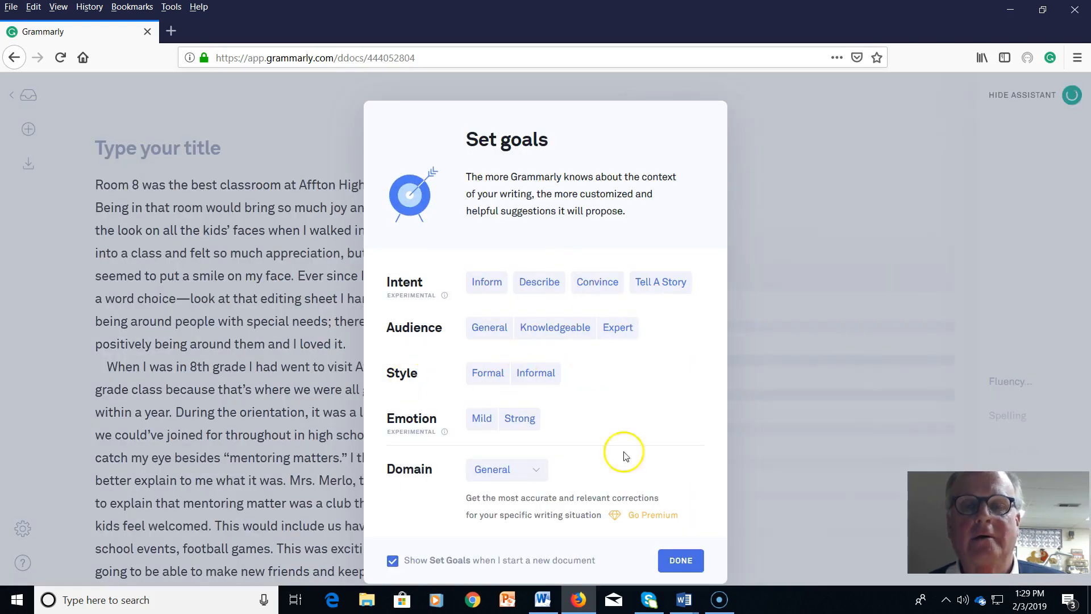
left_click(679, 561)
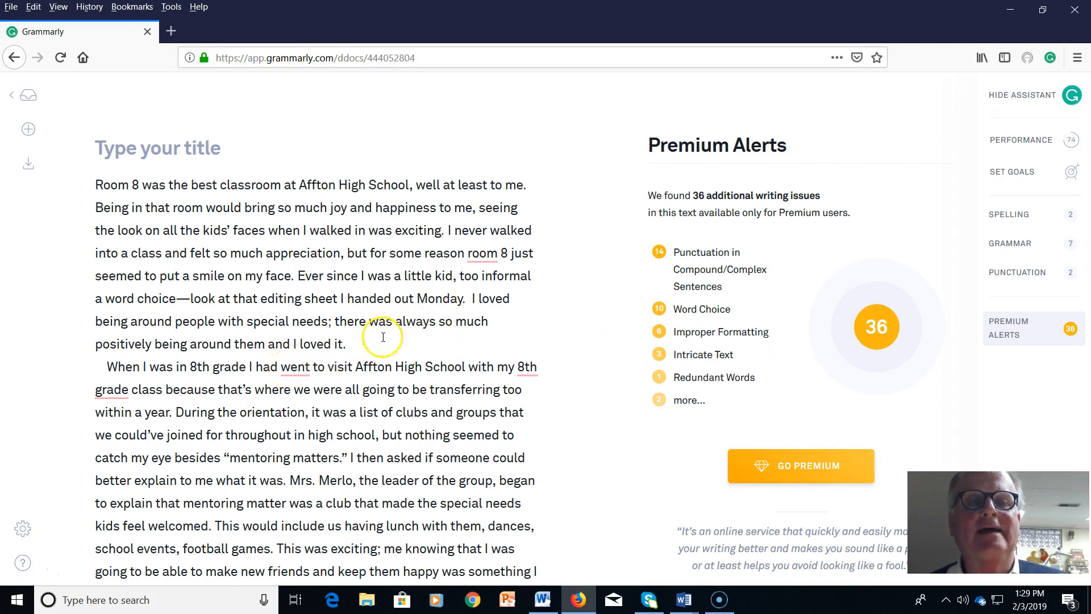
View Grammarly's suggestion cards for room, went, 8th grade and introduced
left_click(488, 254)
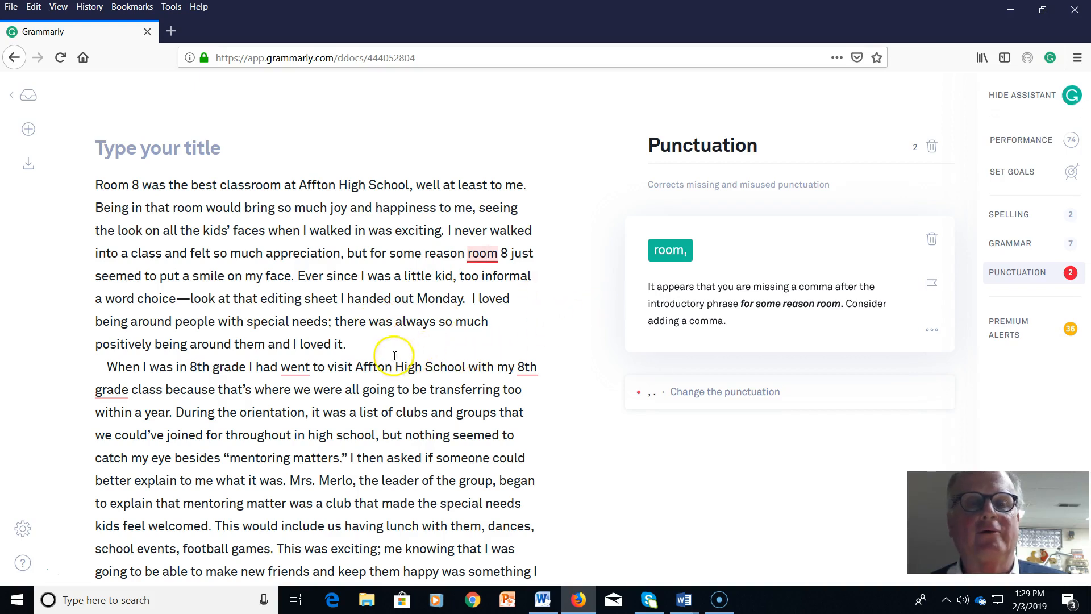
left_click(295, 368)
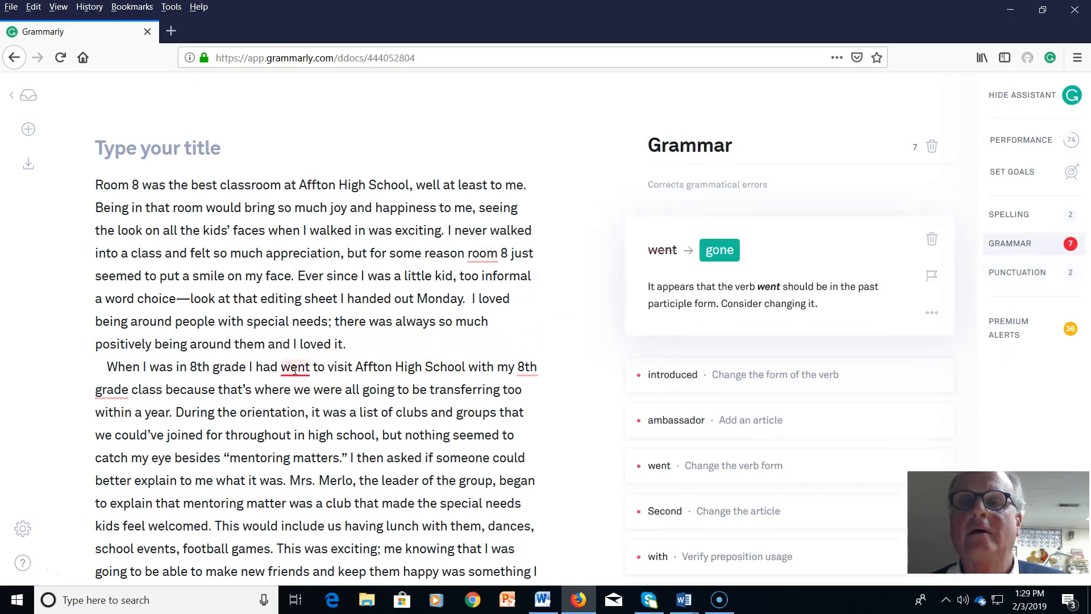
scroll(293, 368, "down", 3)
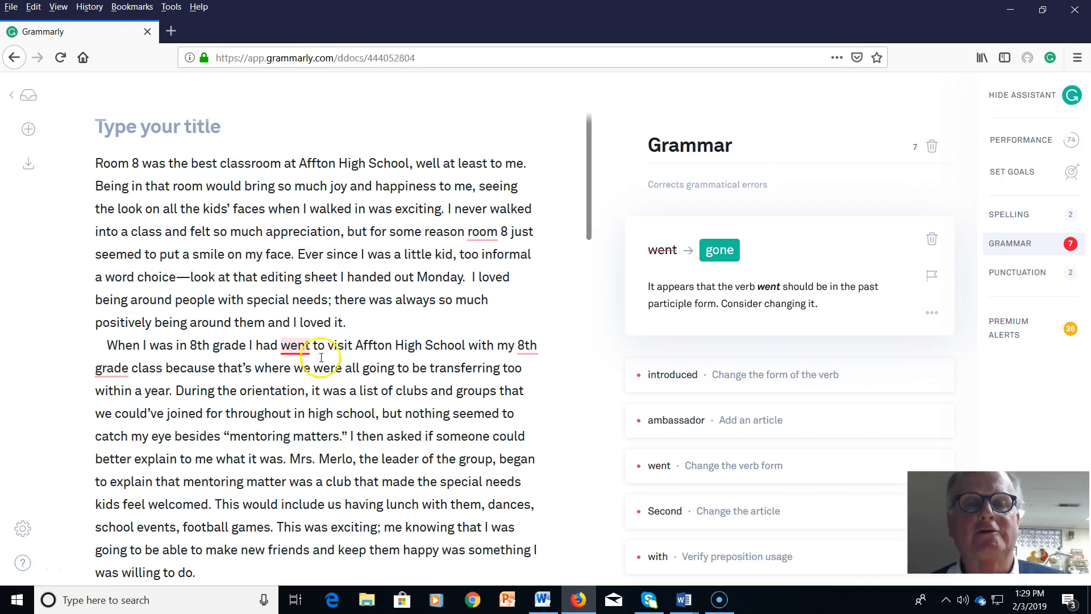
scroll(336, 352, "down", 5)
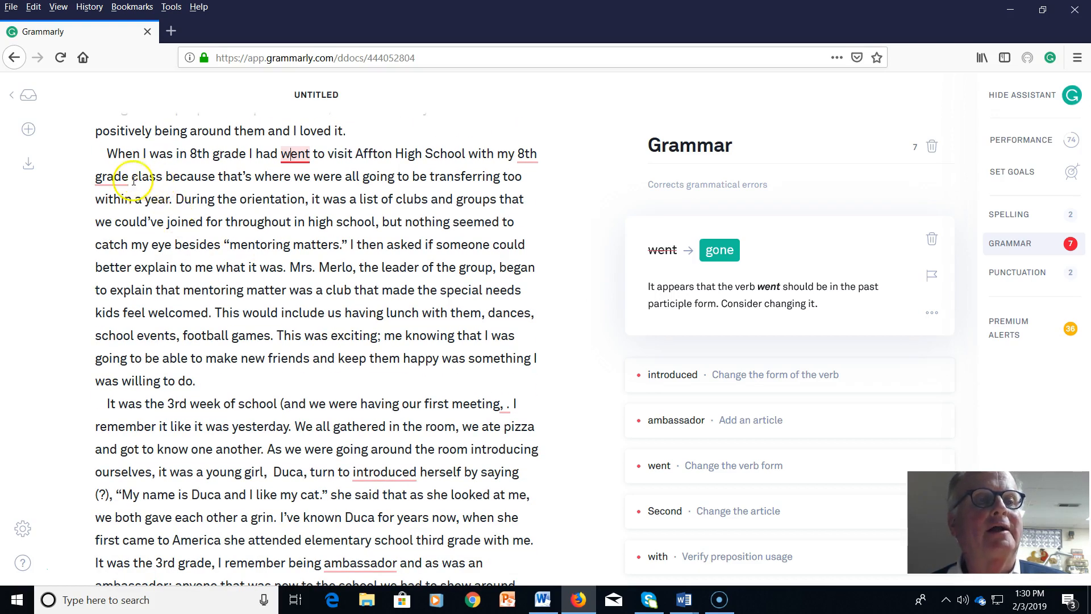
left_click(114, 178)
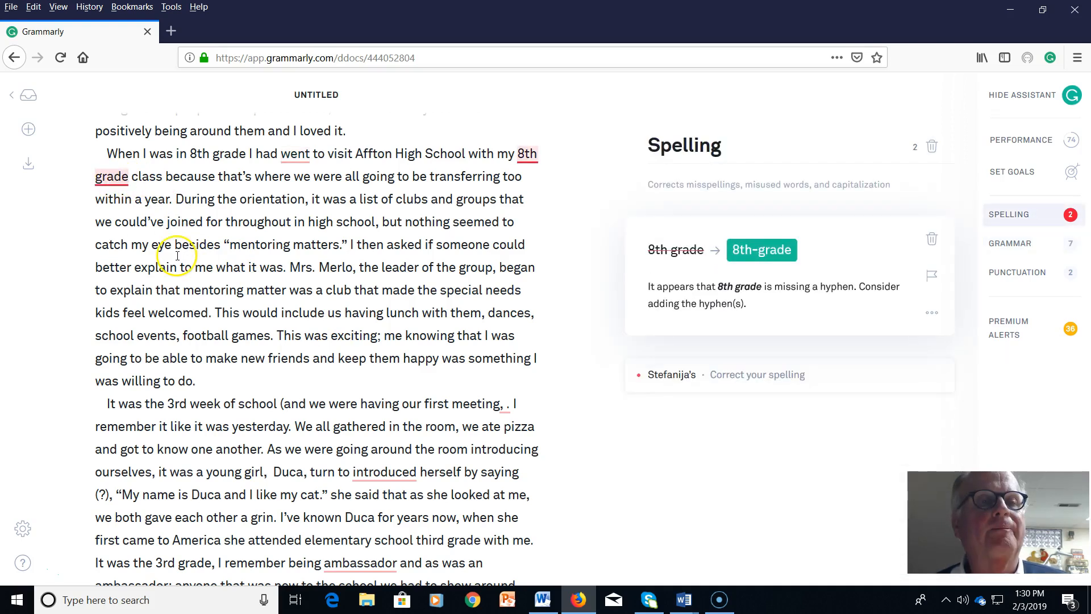
scroll(178, 256, "down", 1)
scroll(177, 256, "down", 4)
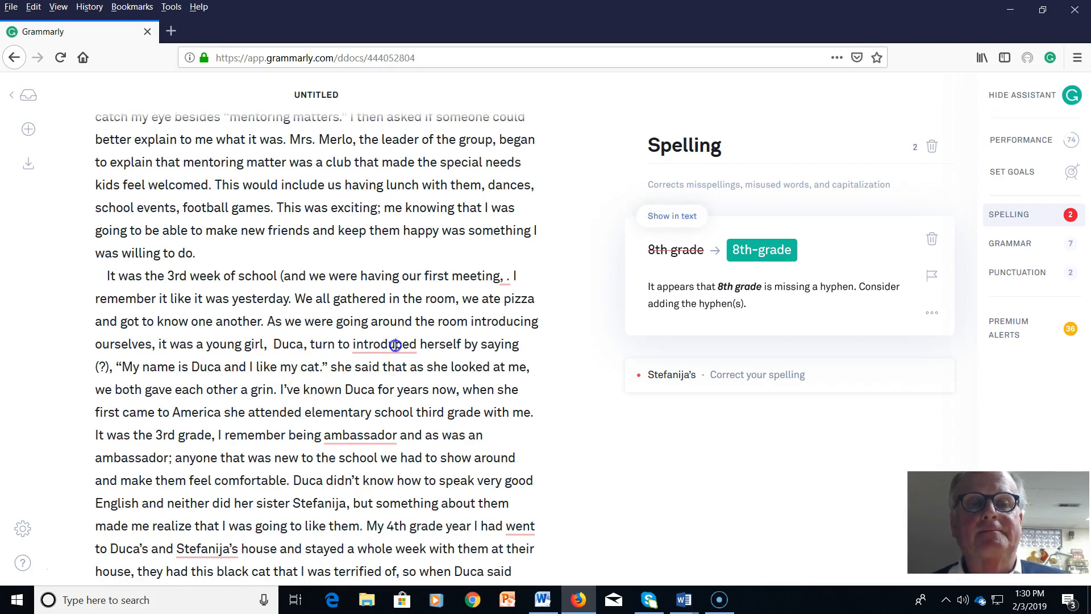
left_click(396, 345)
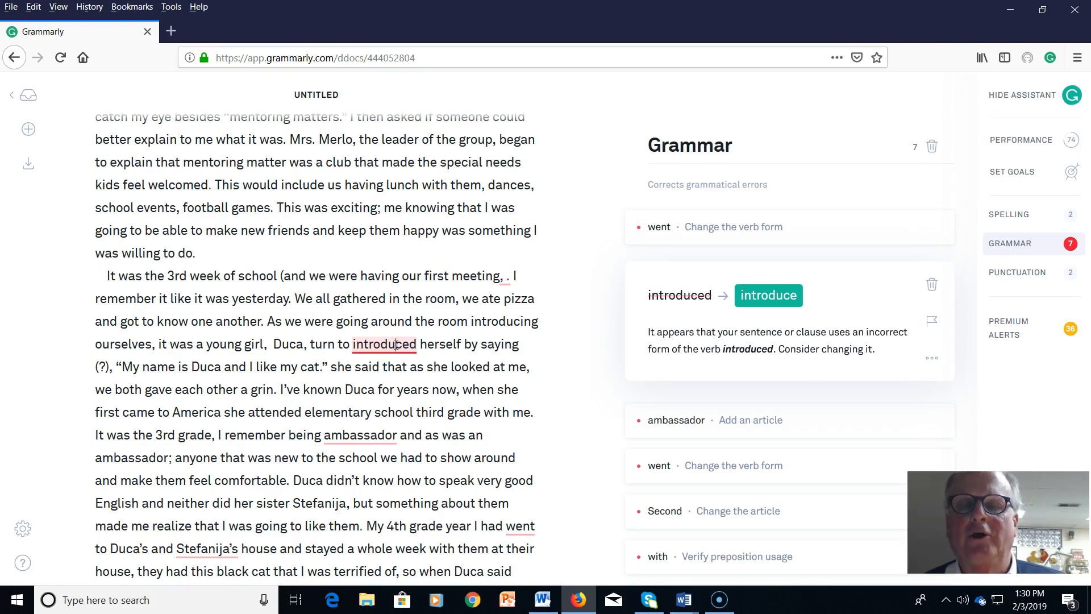
Bring up the grammar card suggesting 'introduce' in place of 'introduced'
left_click(383, 348)
left_click(367, 354)
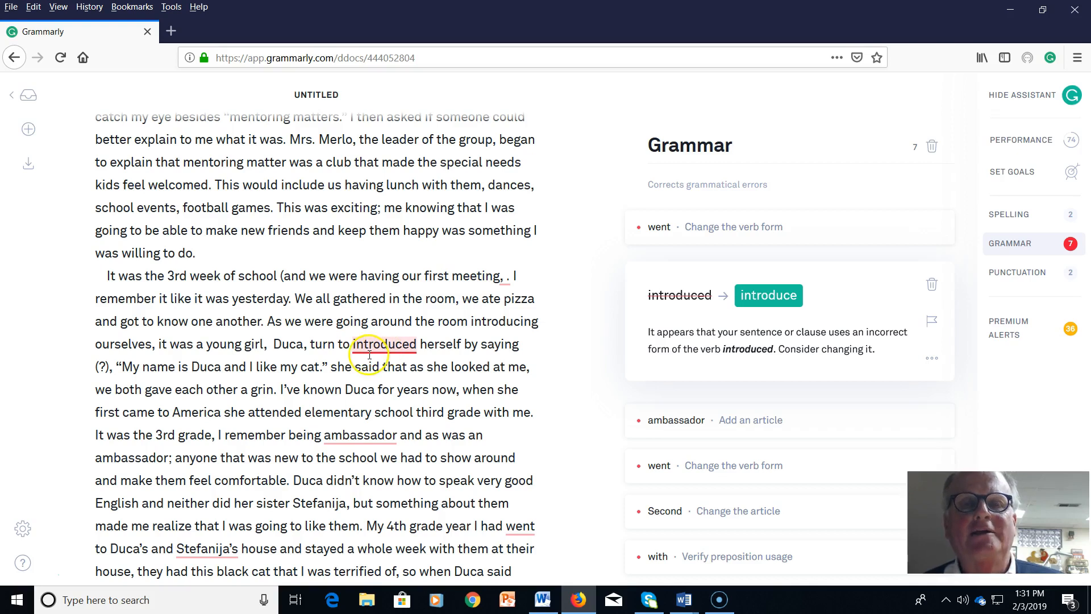